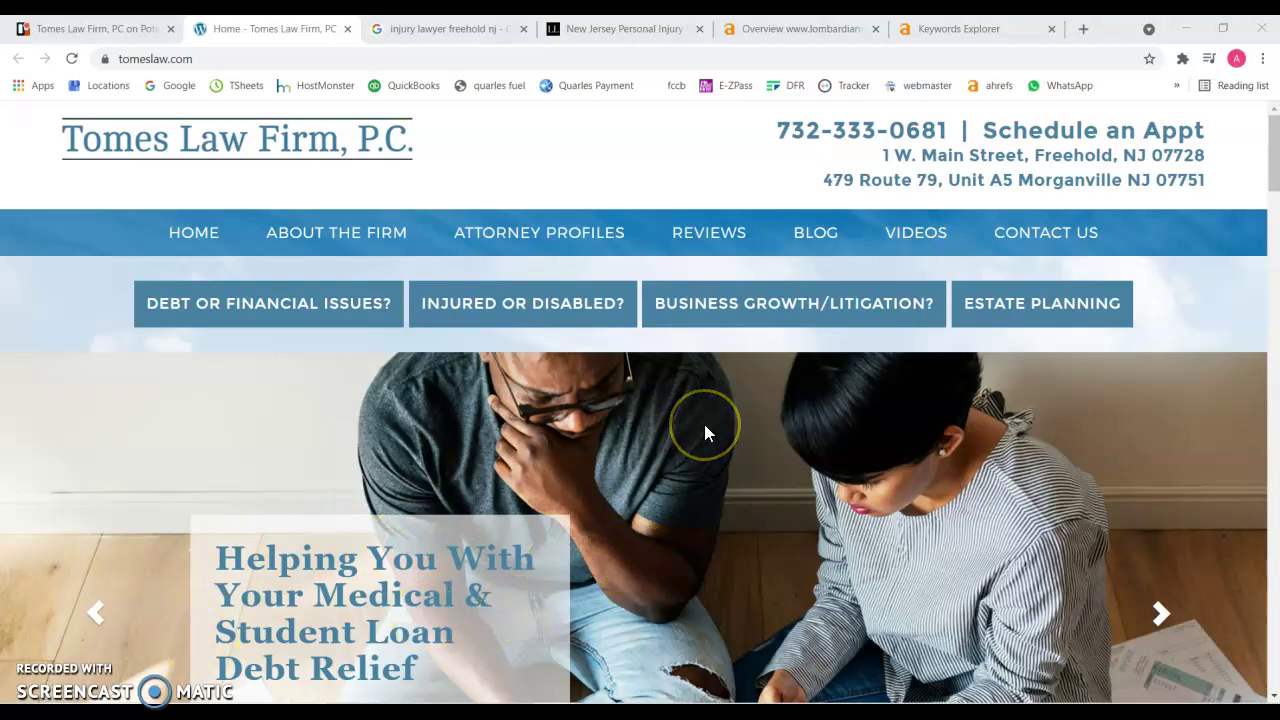
# Review the Tomes Law Firm home page from its practice-area boxes down to the footer, then return to the header.
pyautogui.scroll(-10, 705, 432)
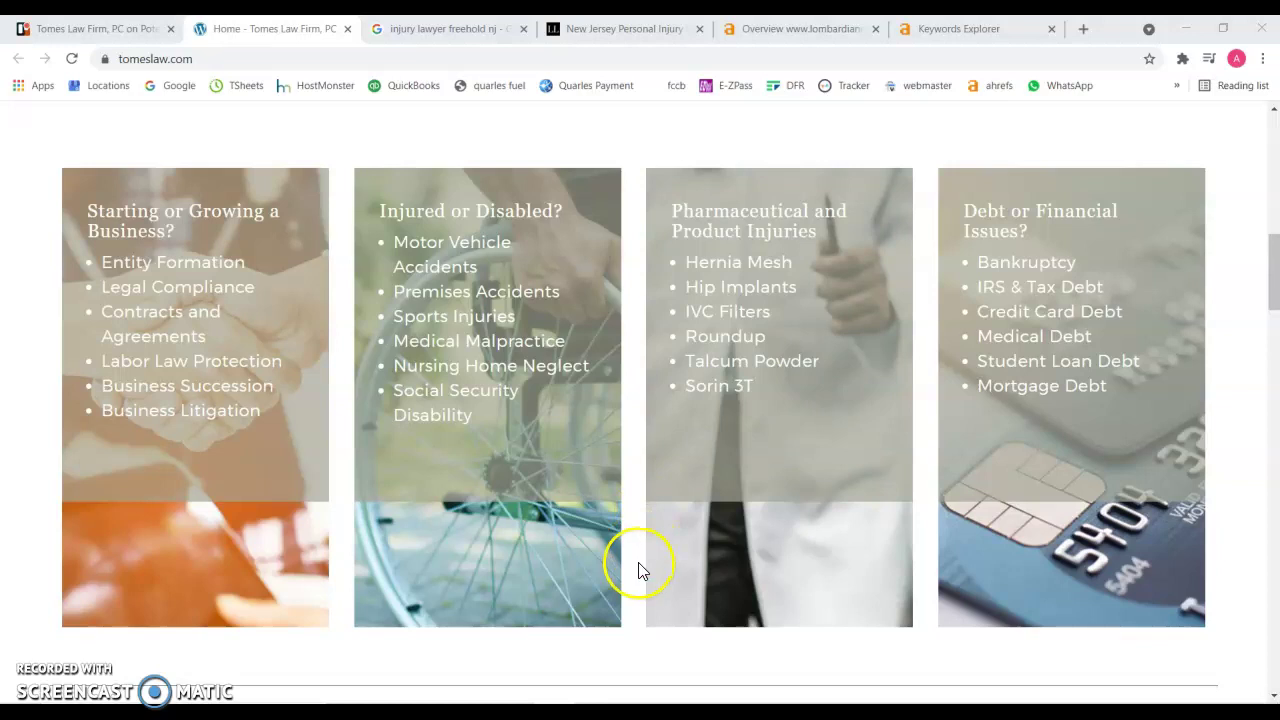
pyautogui.scroll(-8, 640, 568)
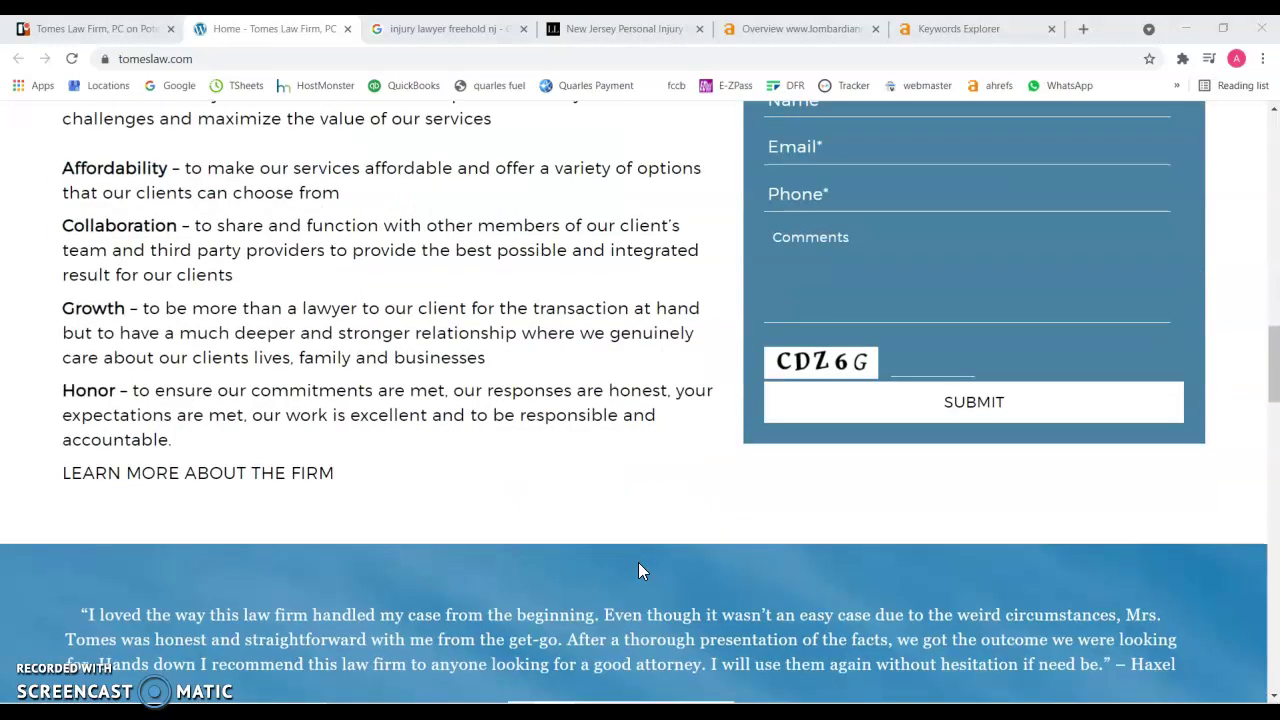
pyautogui.scroll(-4, 638, 562)
pyautogui.scroll(-5, 523, 560)
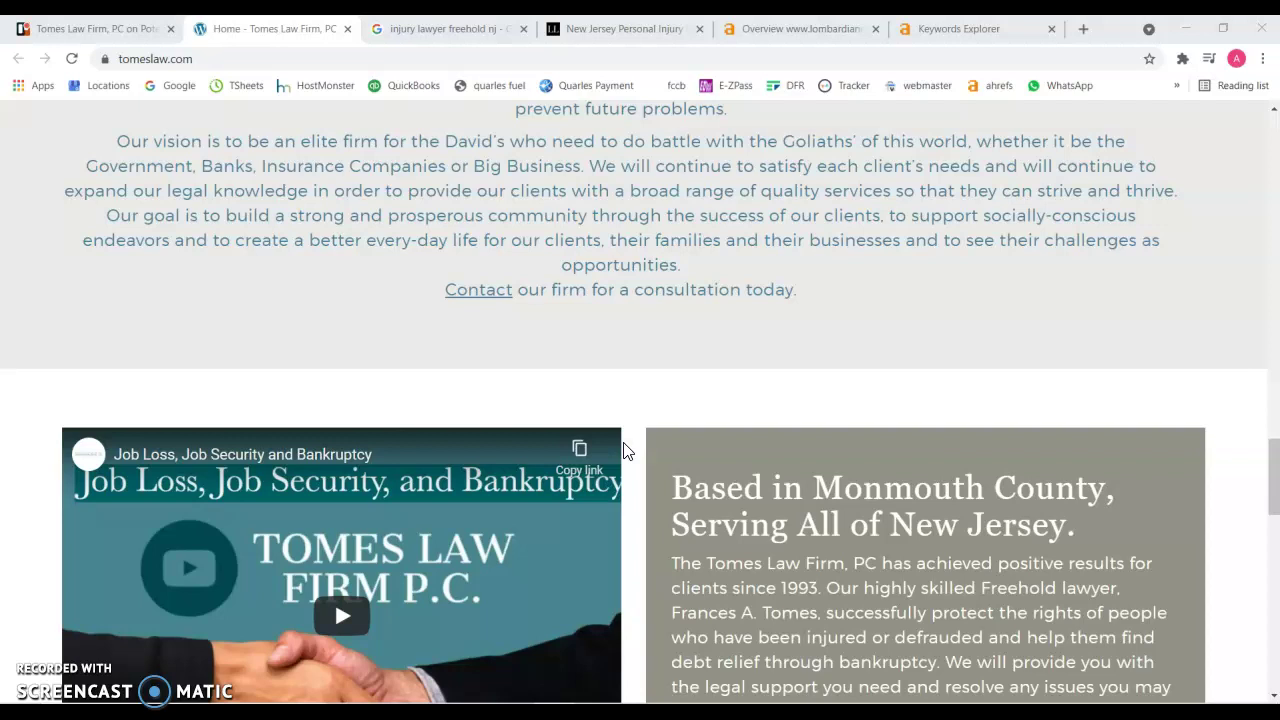
pyautogui.scroll(-3, 623, 450)
pyautogui.scroll(-2, 623, 450)
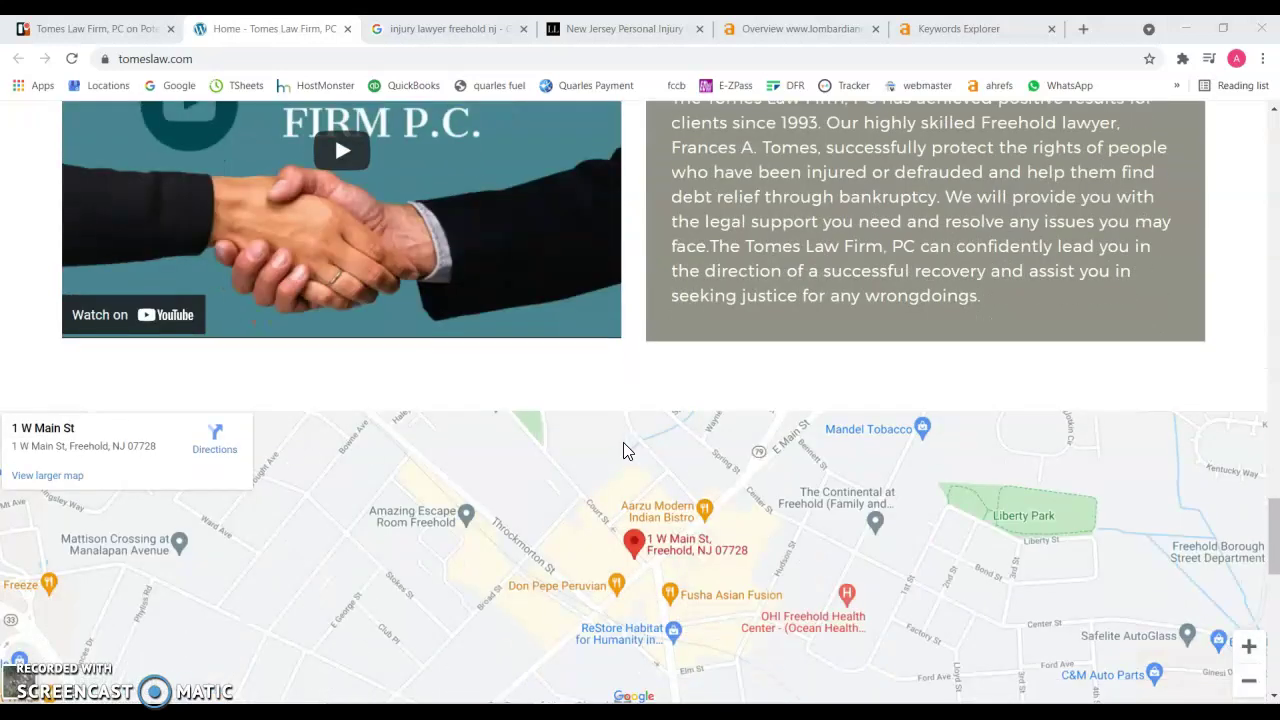
pyautogui.scroll(-3, 623, 450)
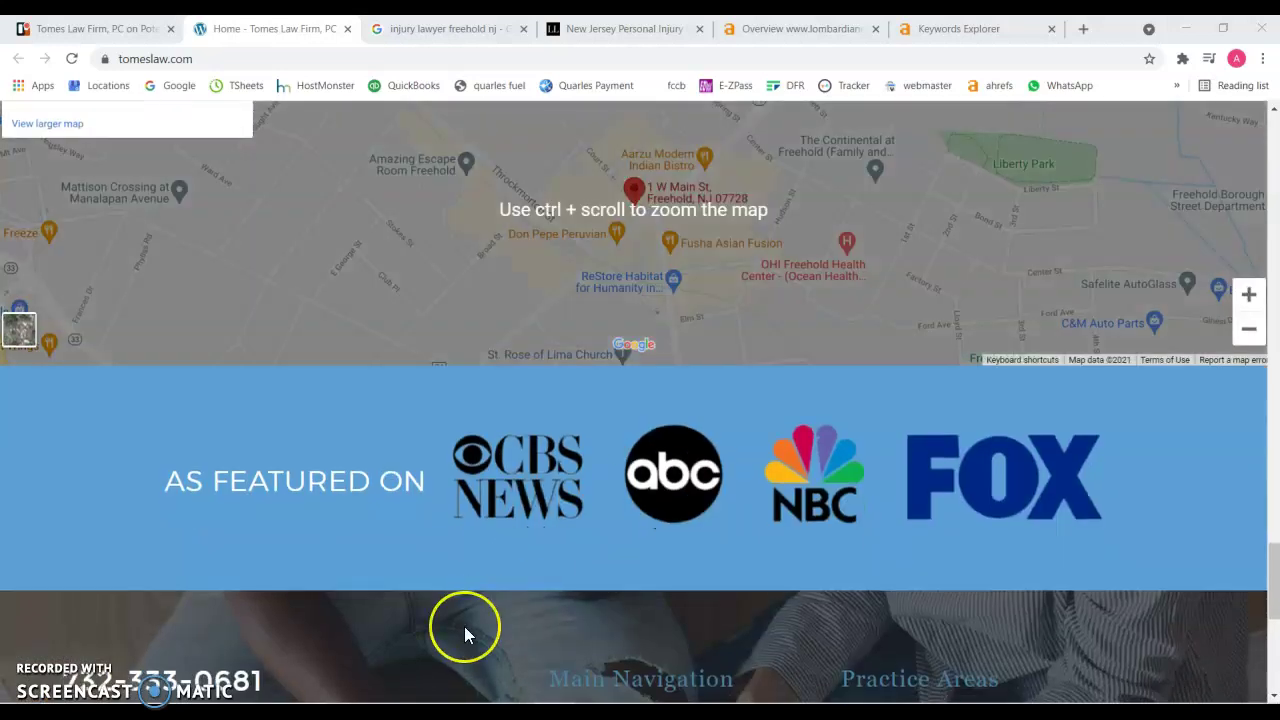
pyautogui.scroll(-4, 464, 630)
pyautogui.scroll(6, 464, 630)
pyautogui.scroll(8, 464, 635)
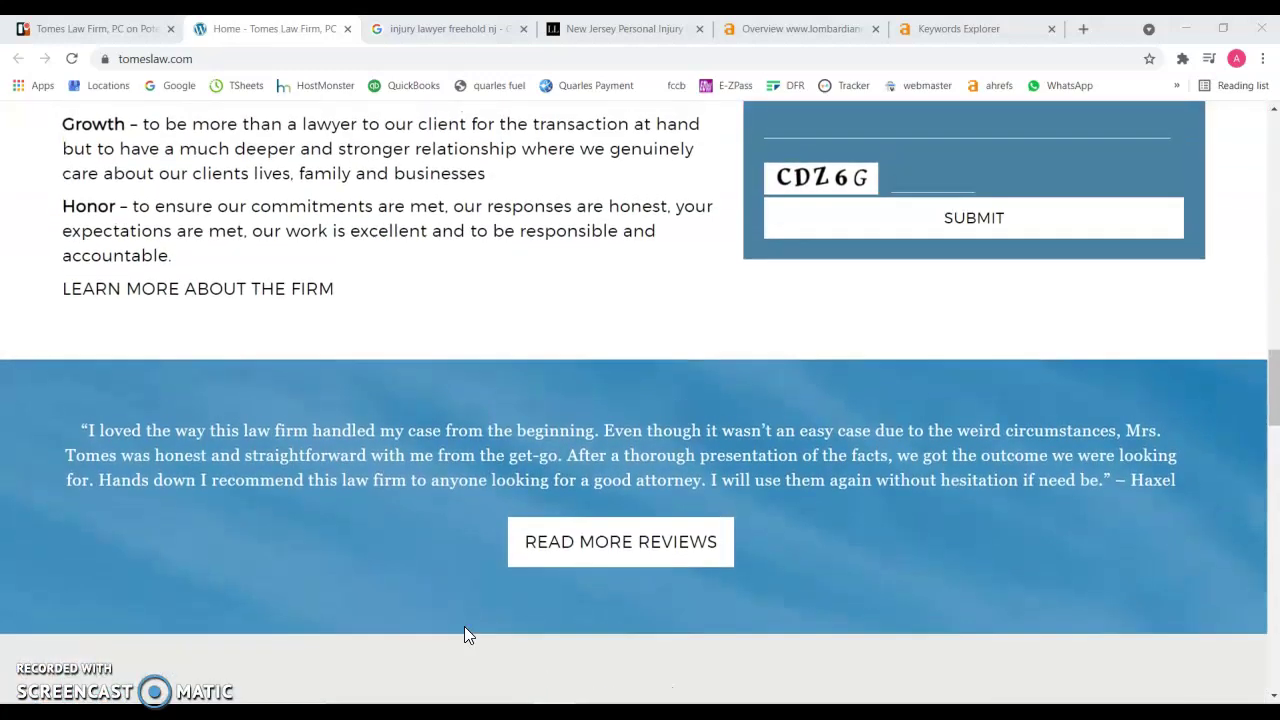
pyautogui.click(637, 351)
pyautogui.scroll(8, 637, 351)
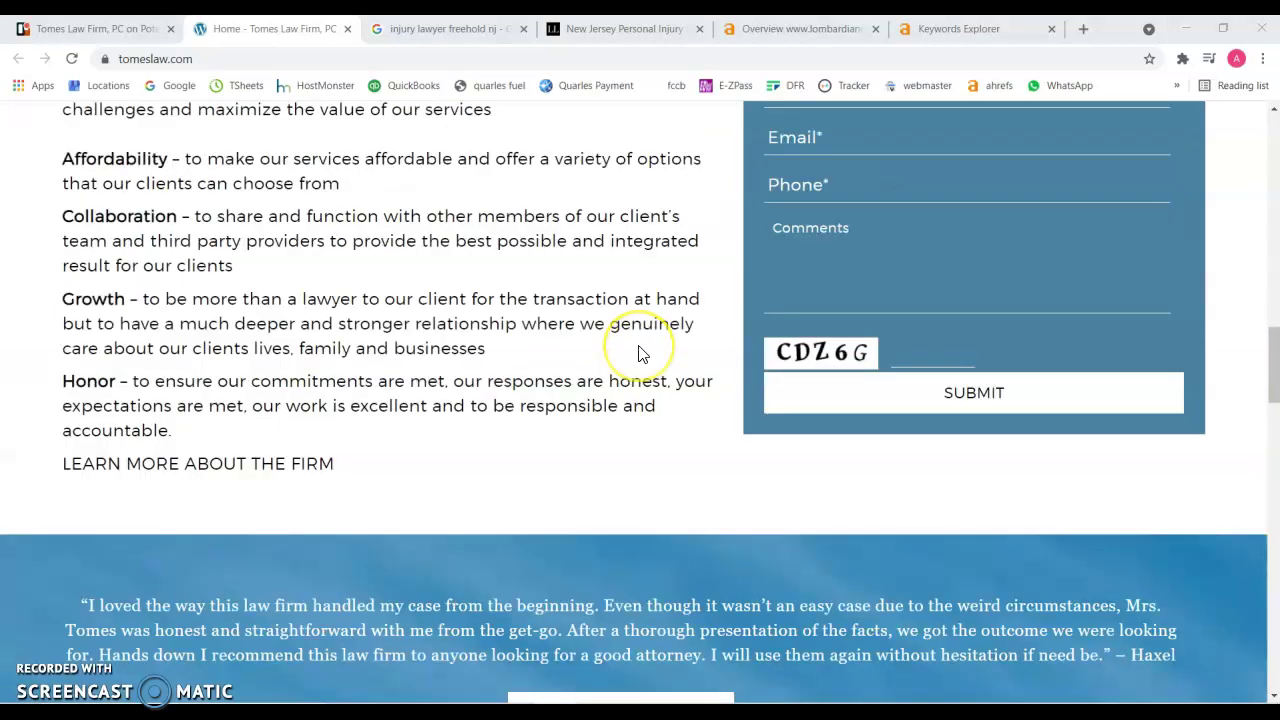
pyautogui.scroll(8, 638, 346)
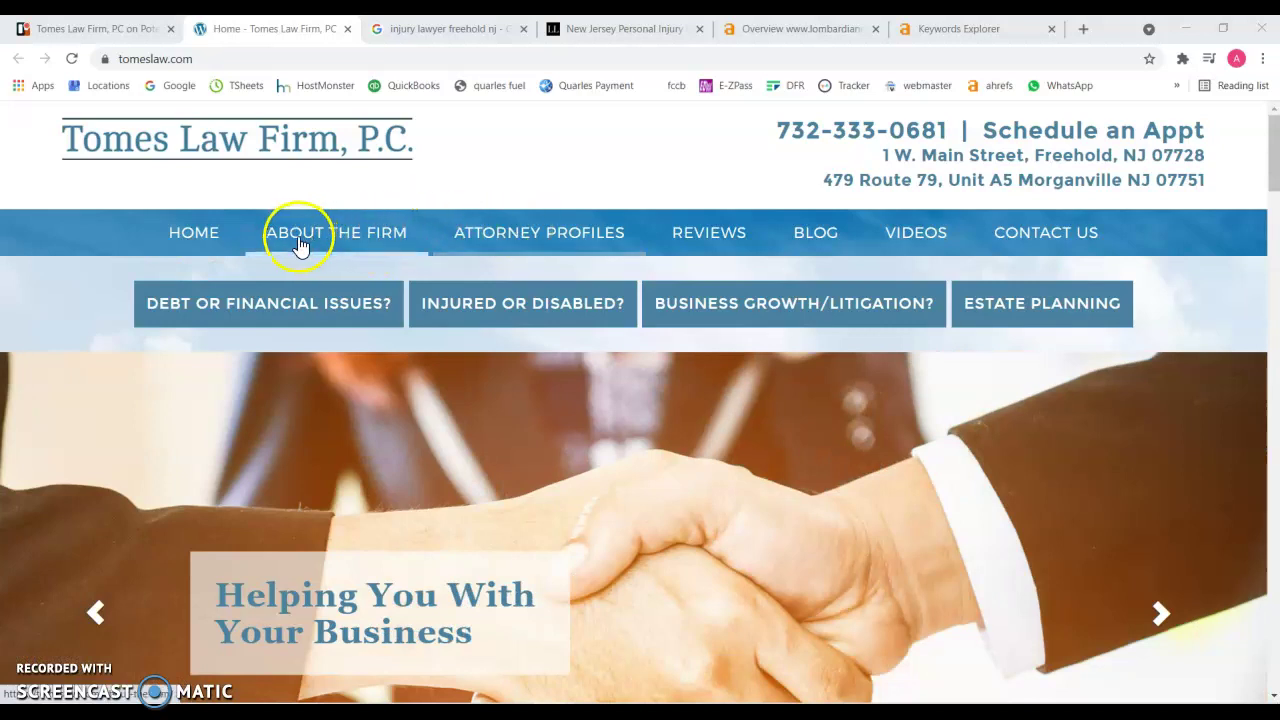
# Open the firm's About the Firm page and review its mission, core values and clients' bill of rights.
pyautogui.click(352, 243)
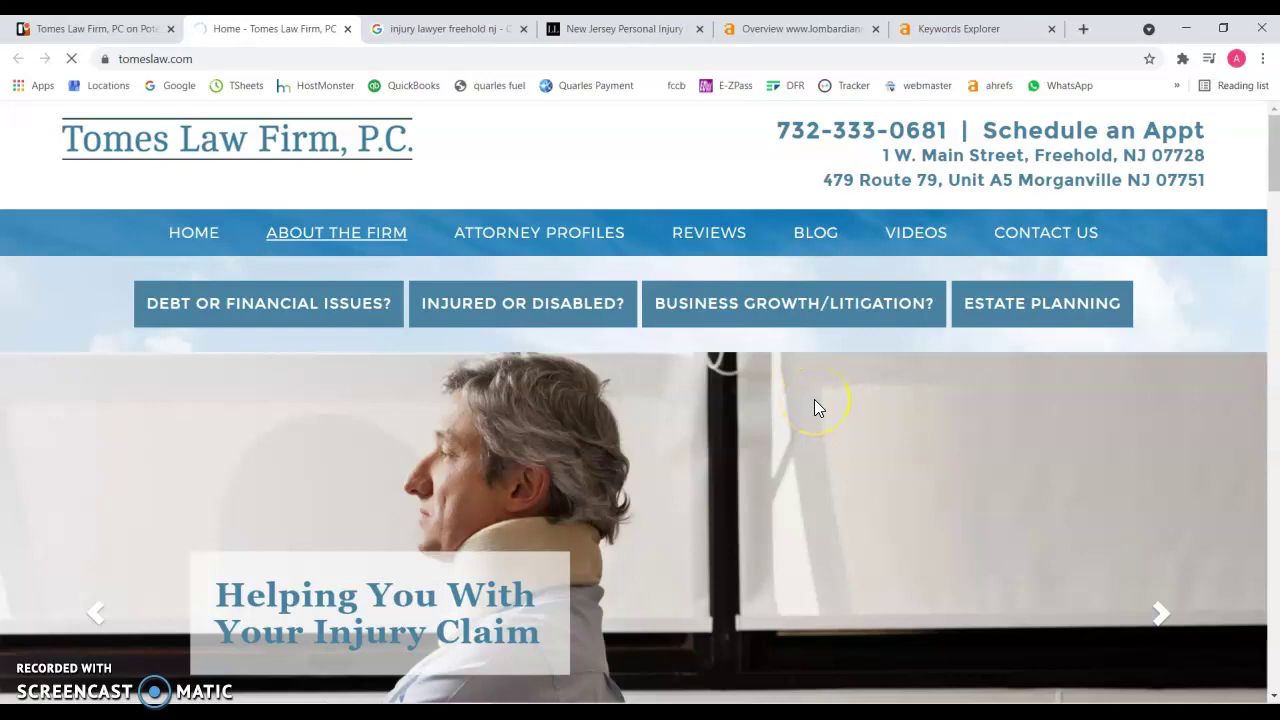
pyautogui.scroll(-1, 580, 450)
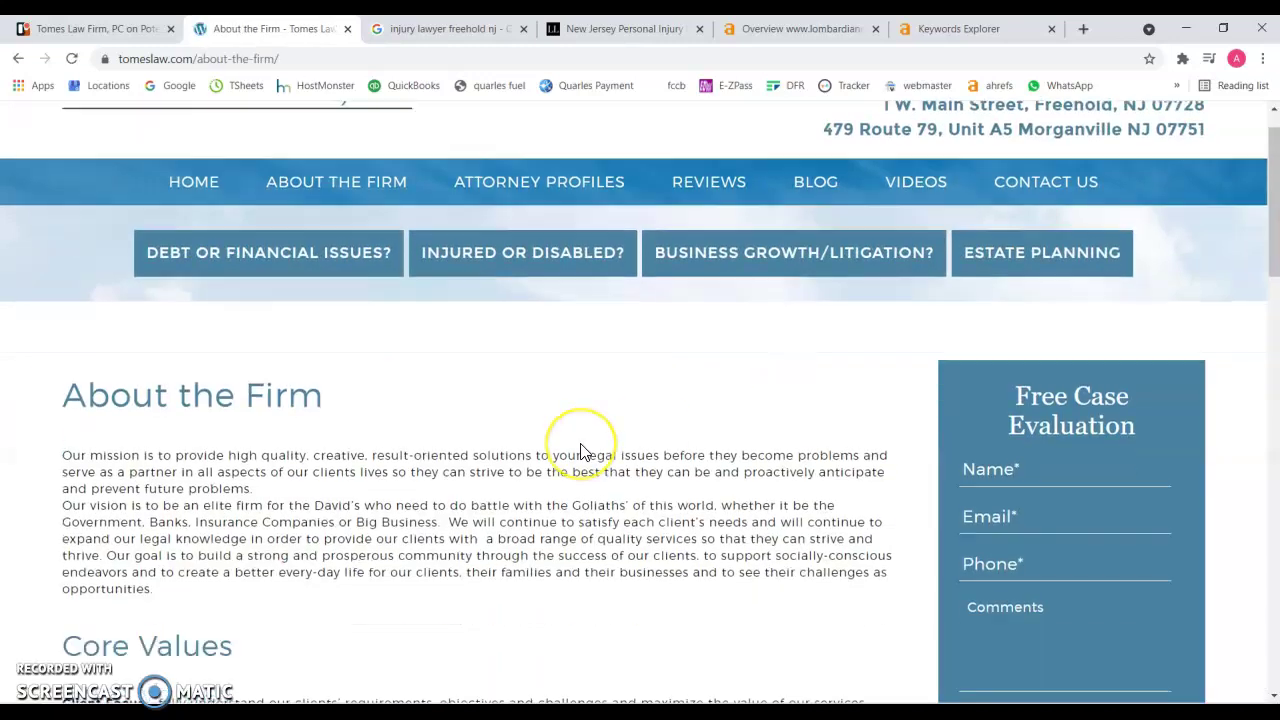
pyautogui.scroll(-9, 580, 450)
pyautogui.scroll(5, 585, 452)
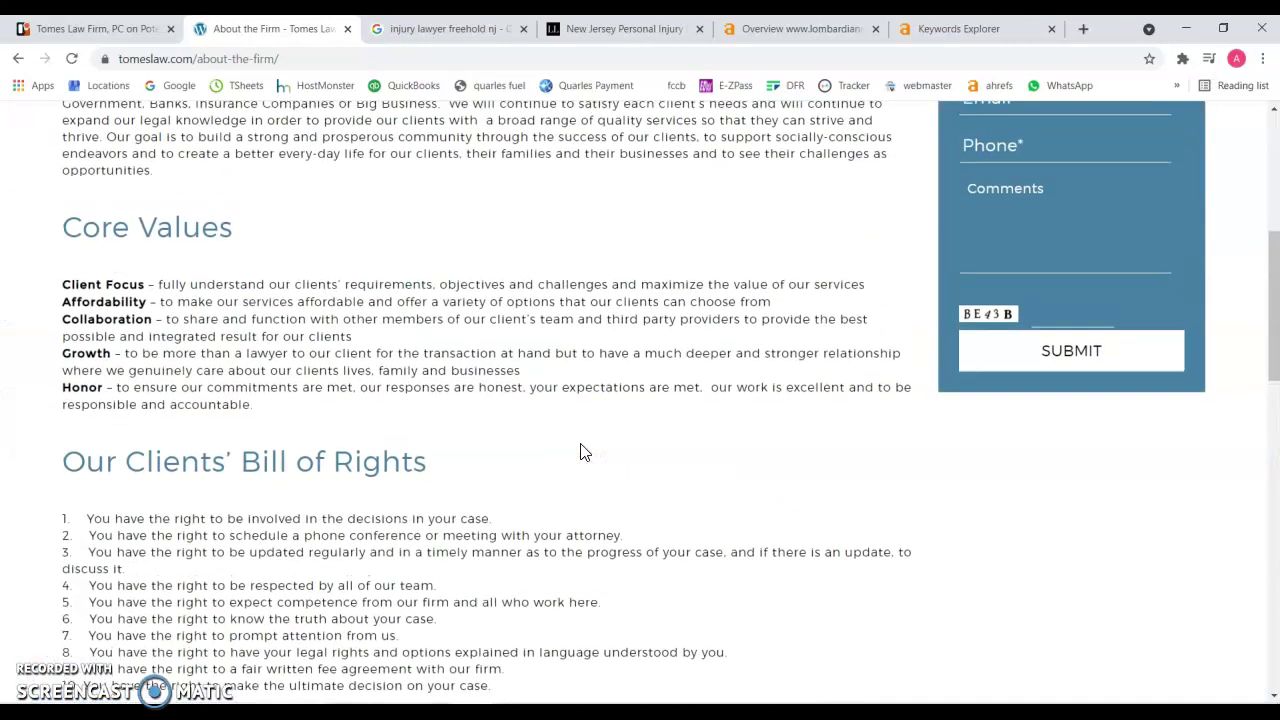
pyautogui.scroll(4, 585, 452)
pyautogui.scroll(1, 580, 452)
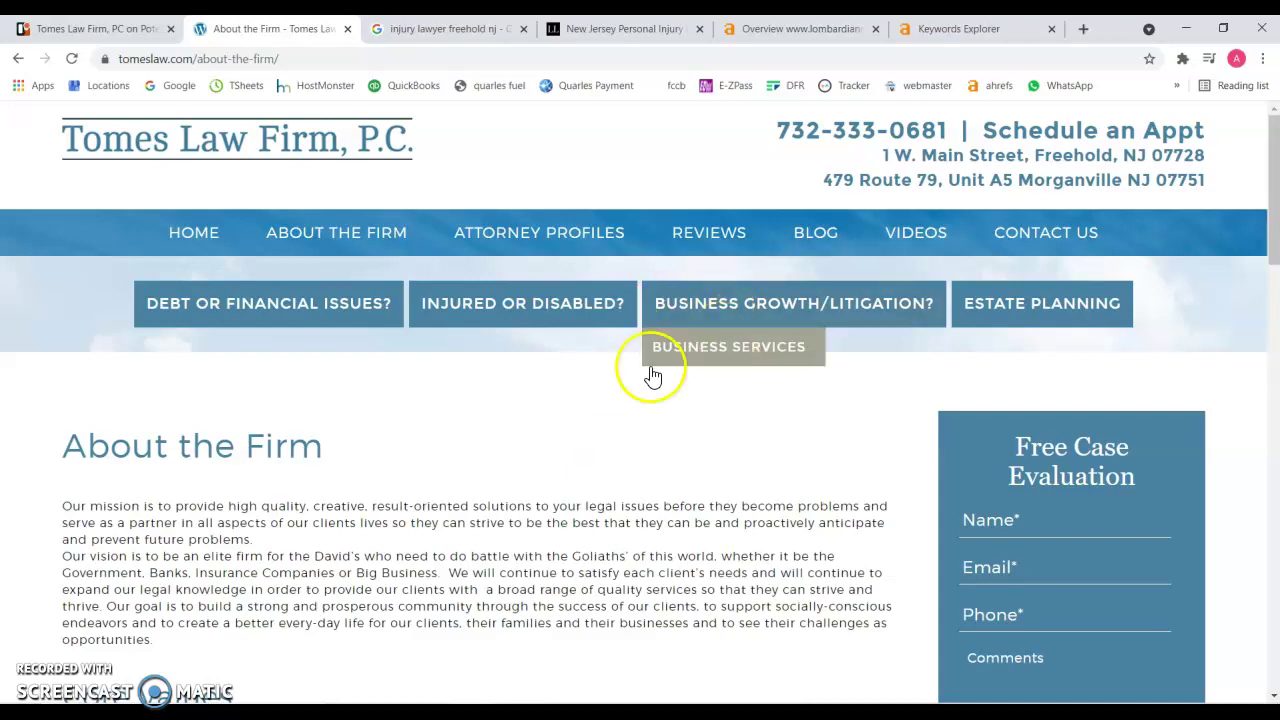
# Switch to the Google results for "injury lawyer freehold nj" and examine the sponsored listings, ads and map listings.
pyautogui.click(445, 28)
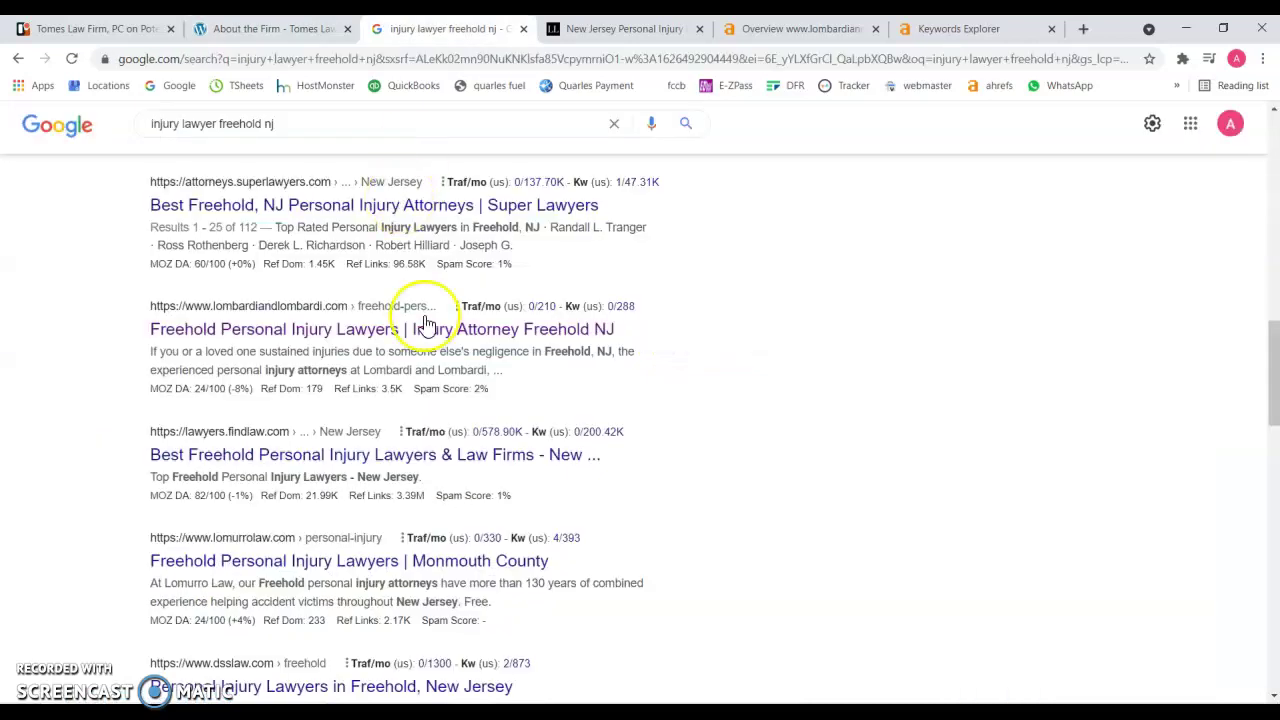
pyautogui.scroll(10, 425, 310)
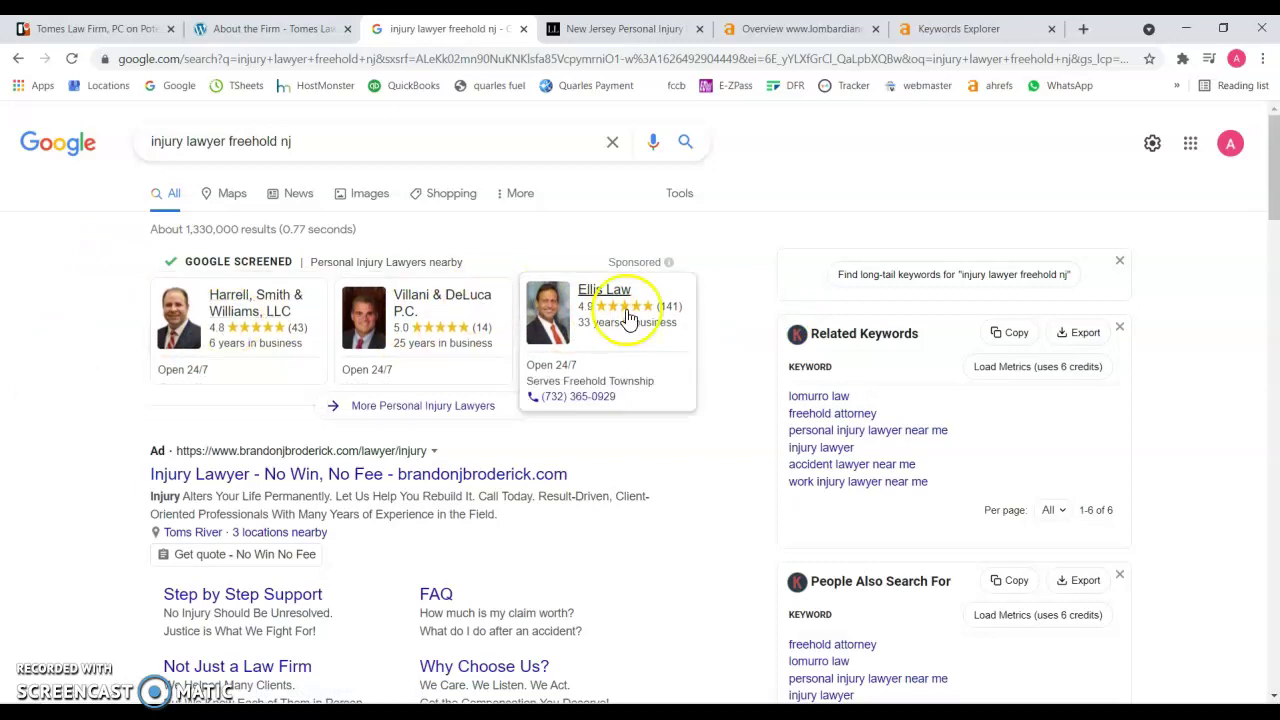
pyautogui.scroll(-2, 20, 480)
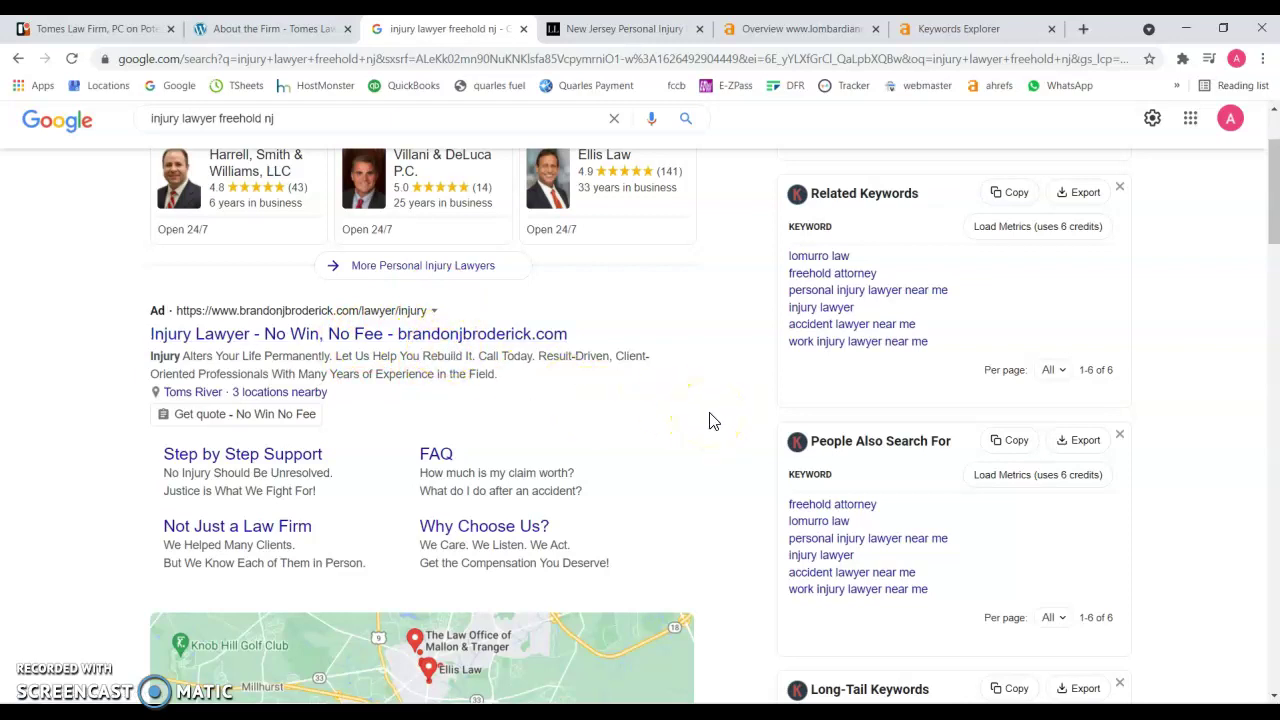
pyautogui.scroll(-3, 709, 421)
pyautogui.scroll(-2, 717, 460)
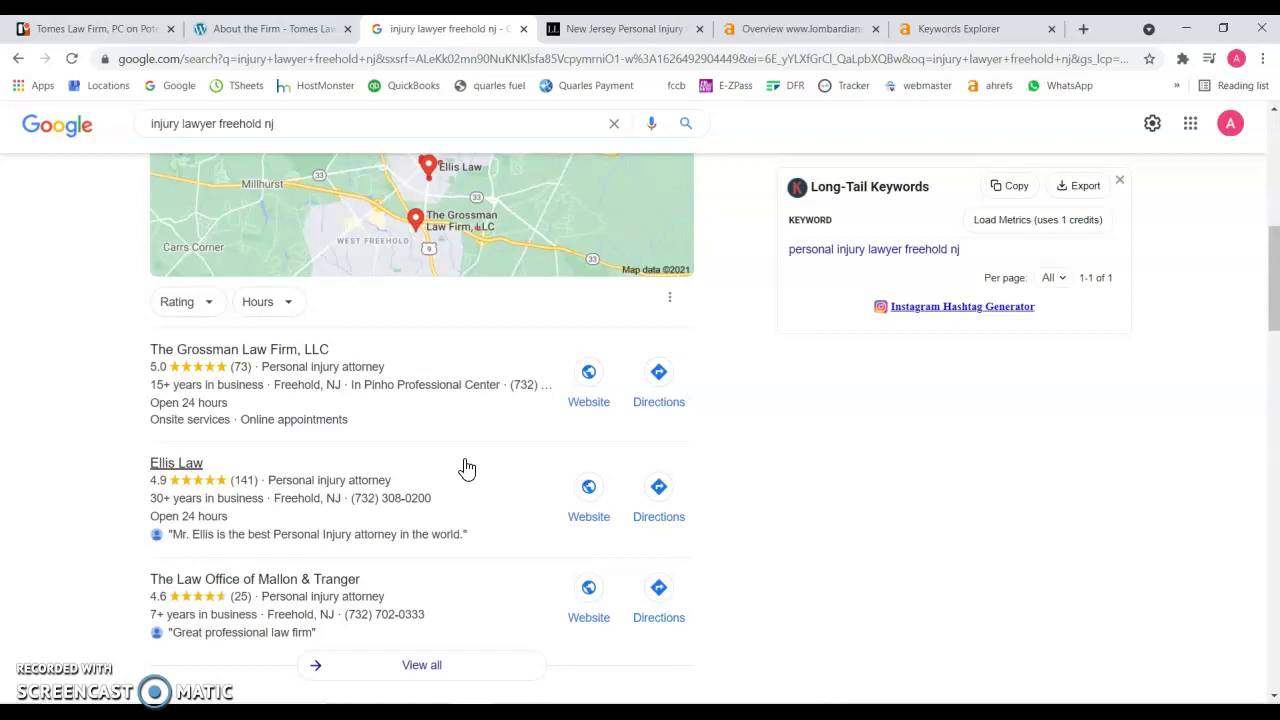
# Examine the first organic results below the map listings, comparing their traffic, keyword and domain metrics.
pyautogui.scroll(-3, 466, 468)
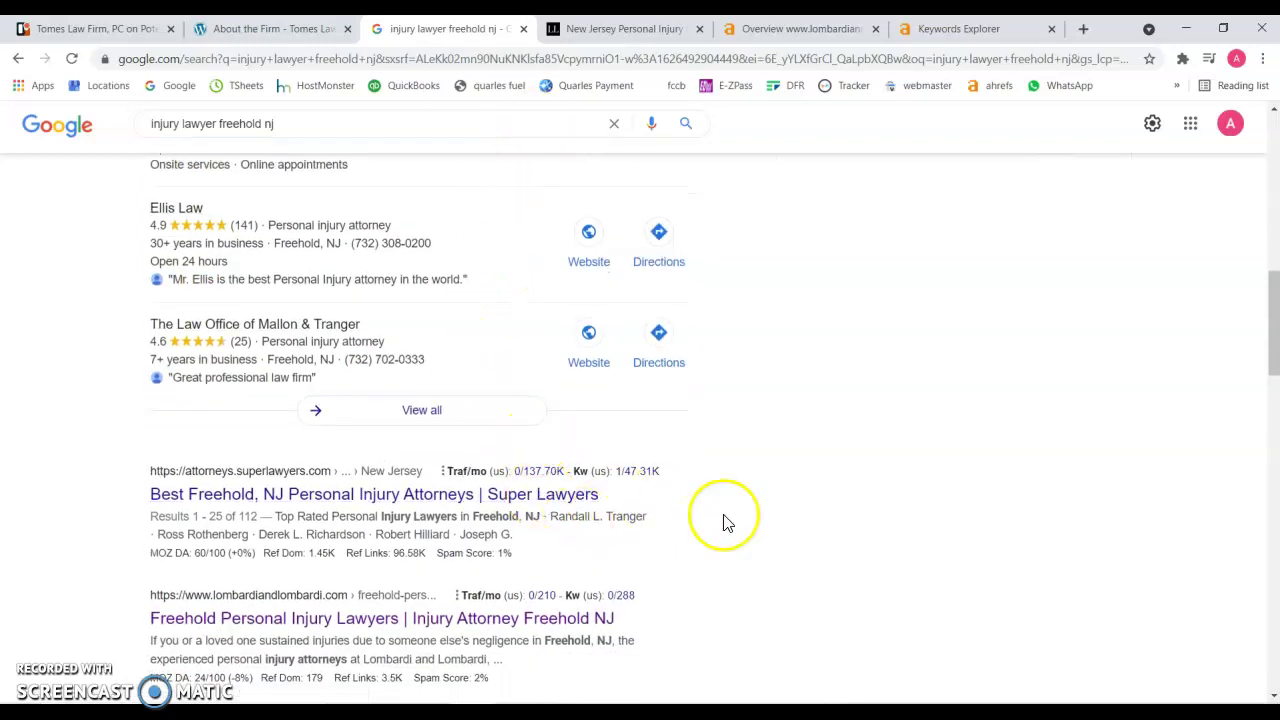
pyautogui.scroll(-2, 650, 540)
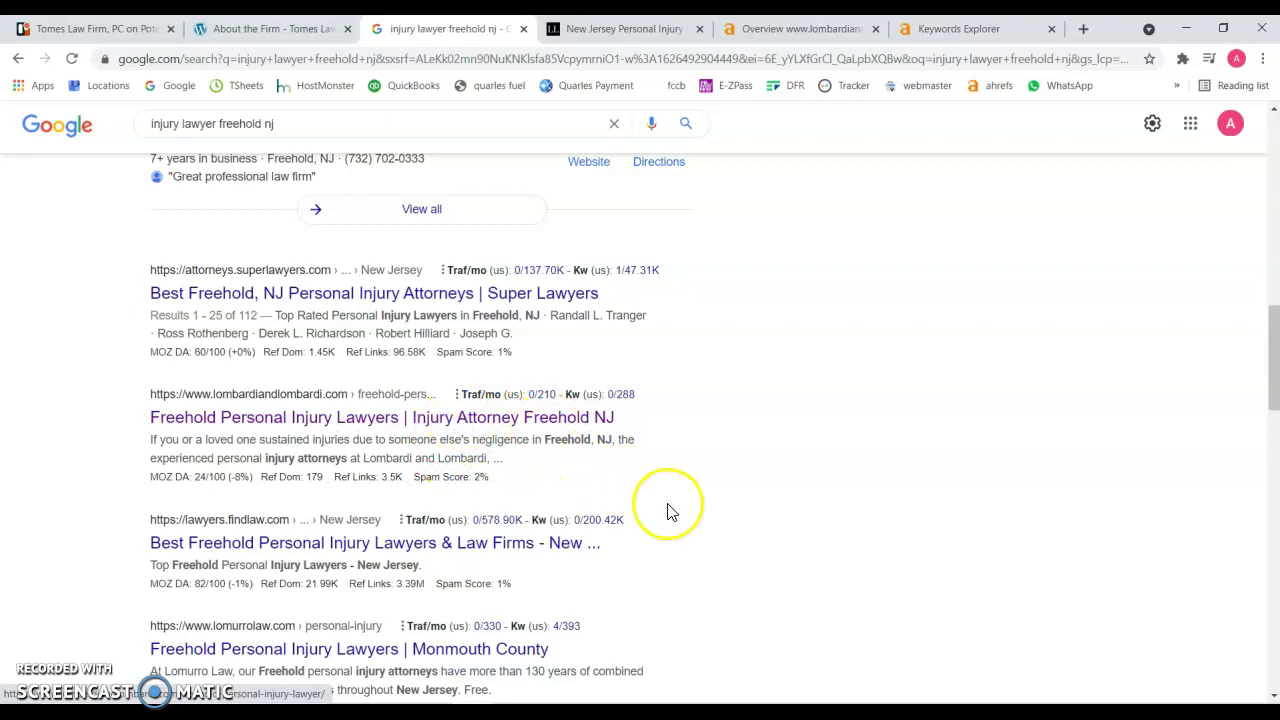
pyautogui.scroll(-2, 668, 511)
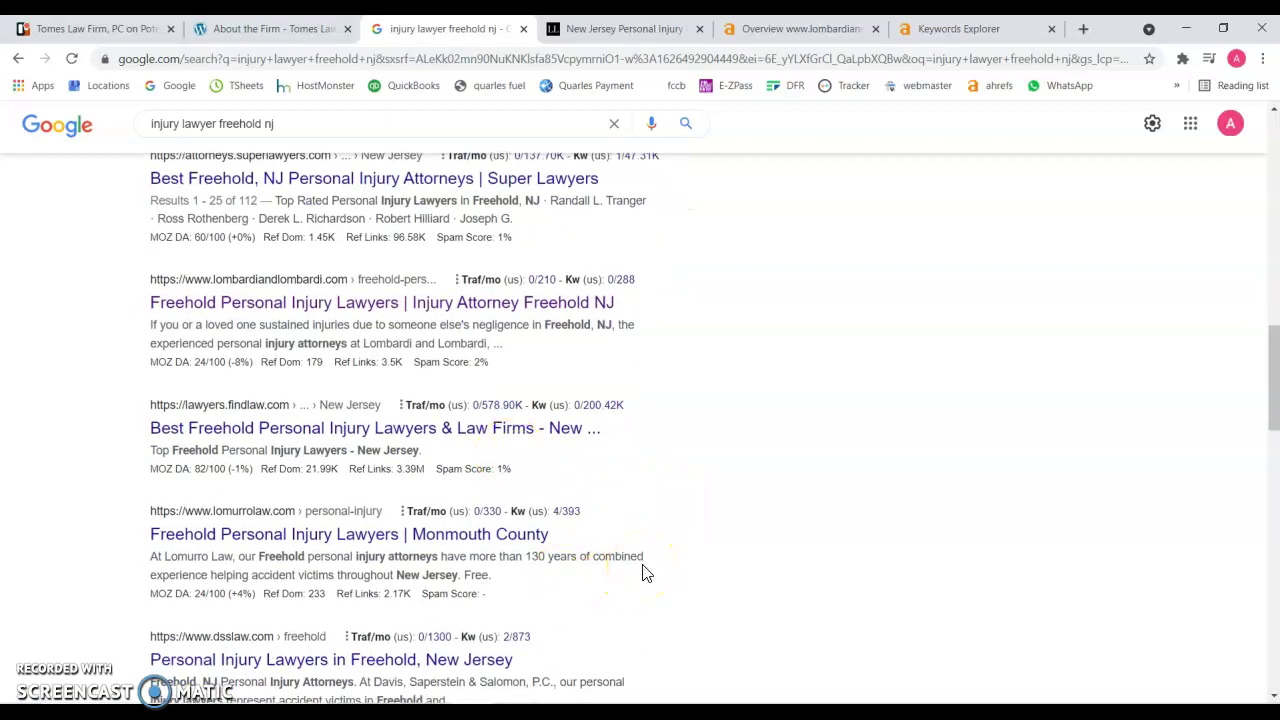
pyautogui.scroll(3, 643, 572)
pyautogui.click(757, 538)
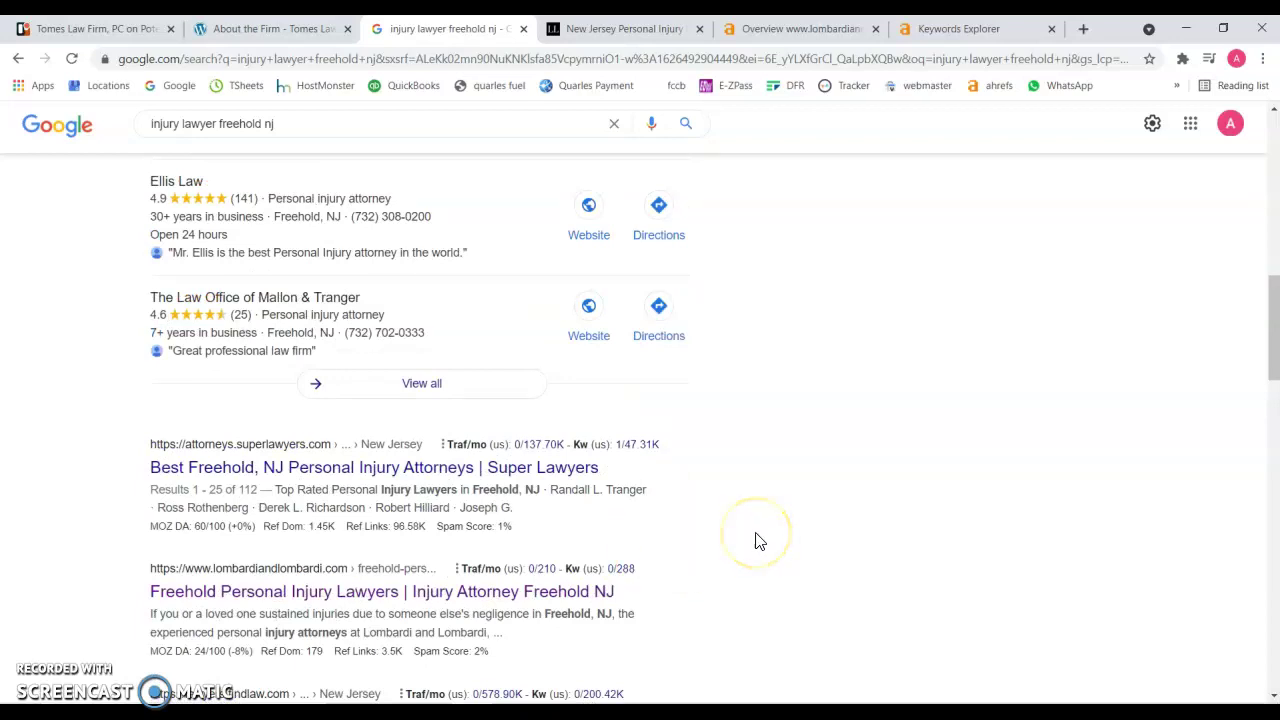
pyautogui.scroll(1, 757, 540)
pyautogui.scroll(-1, 487, 413)
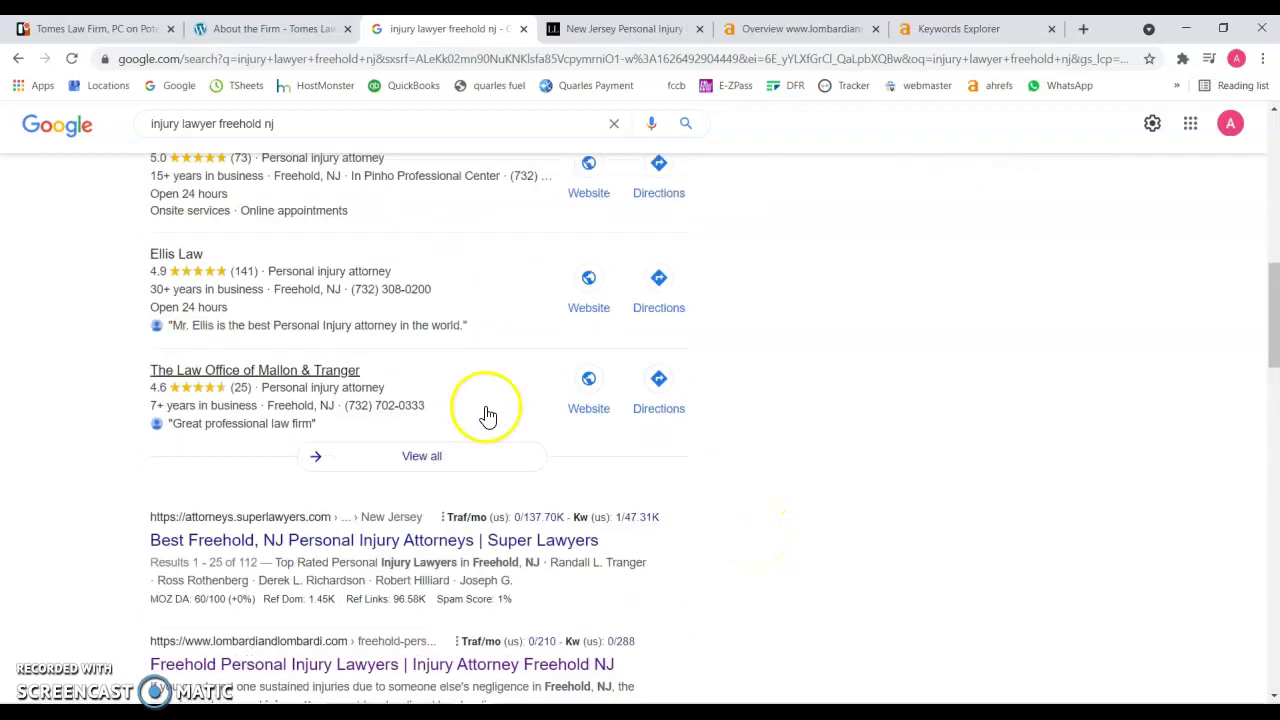
pyautogui.scroll(-1, 487, 413)
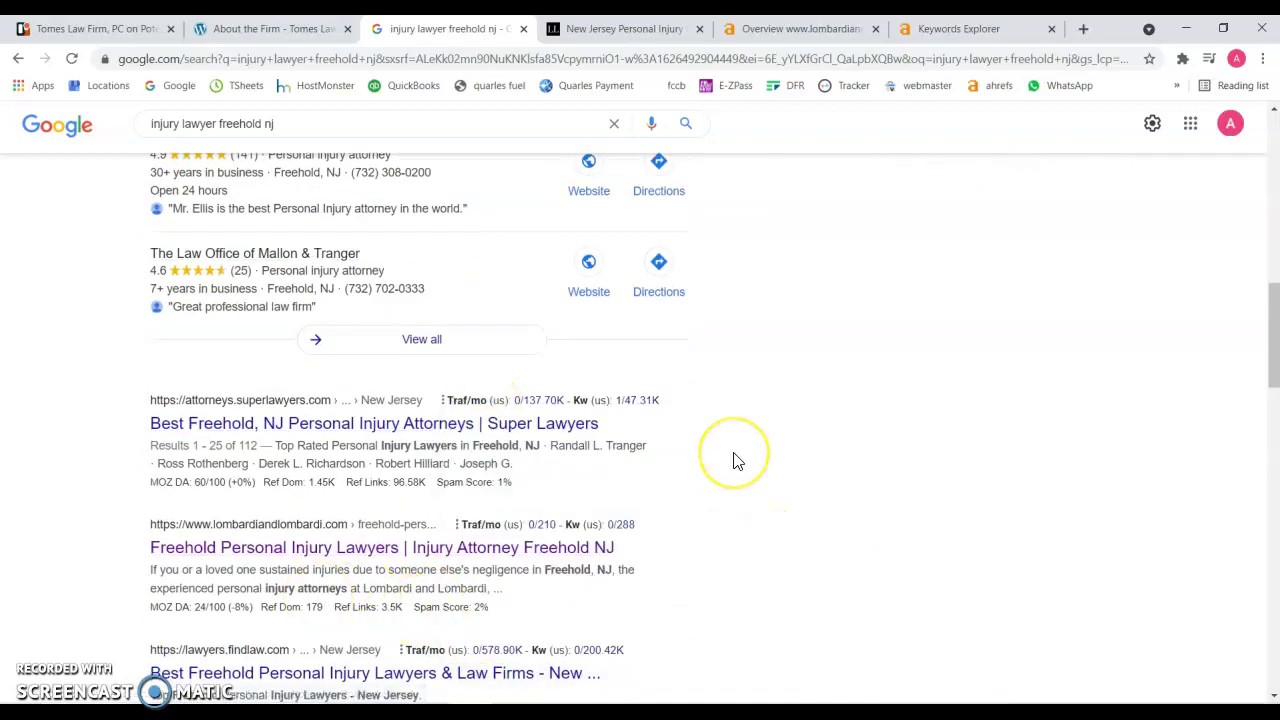
# Check the remaining results through the page numbers, then return to the Lombardi and Lombardi listing and view its keyword metrics.
pyautogui.scroll(-5, 735, 460)
pyautogui.scroll(-10, 735, 460)
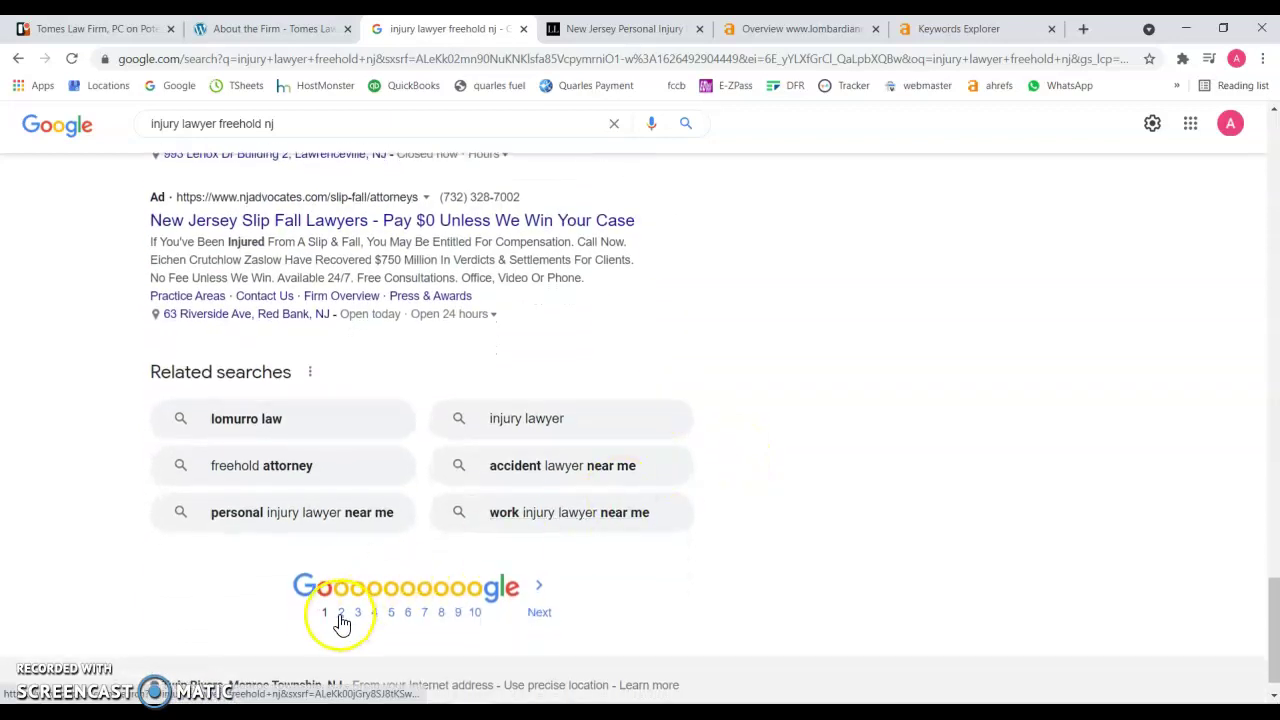
pyautogui.scroll(12, 731, 348)
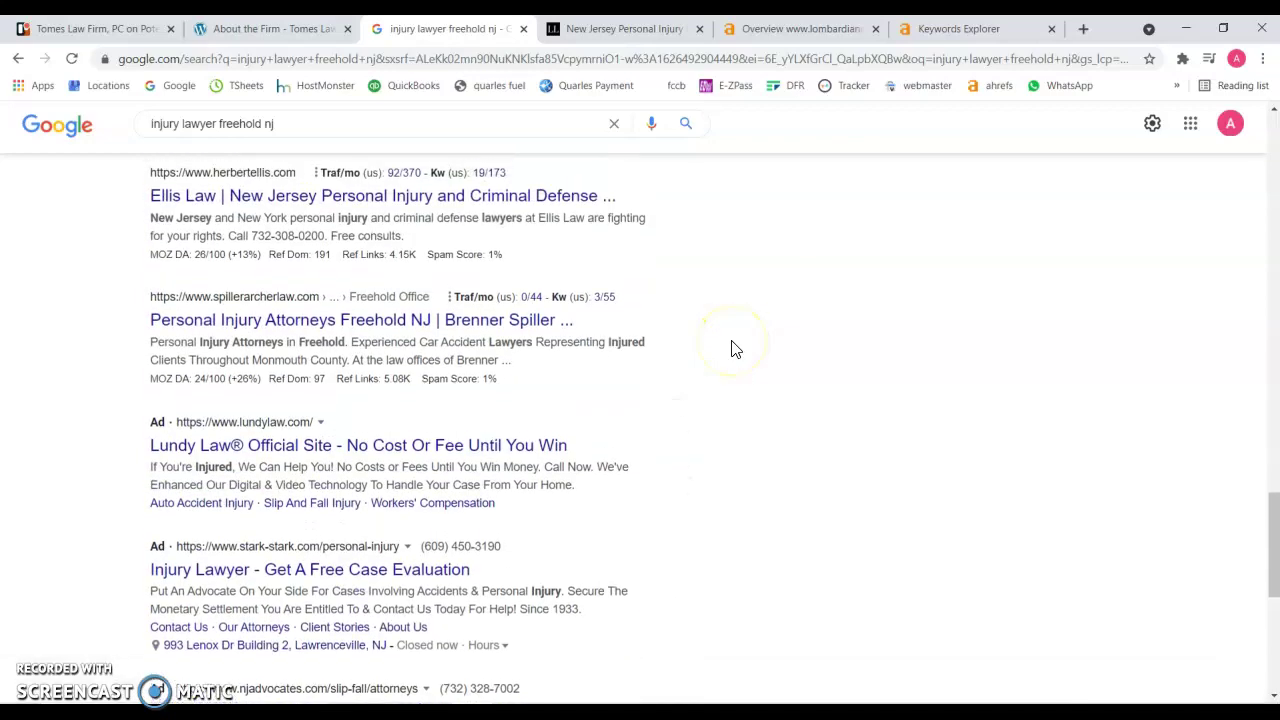
pyautogui.scroll(2, 731, 348)
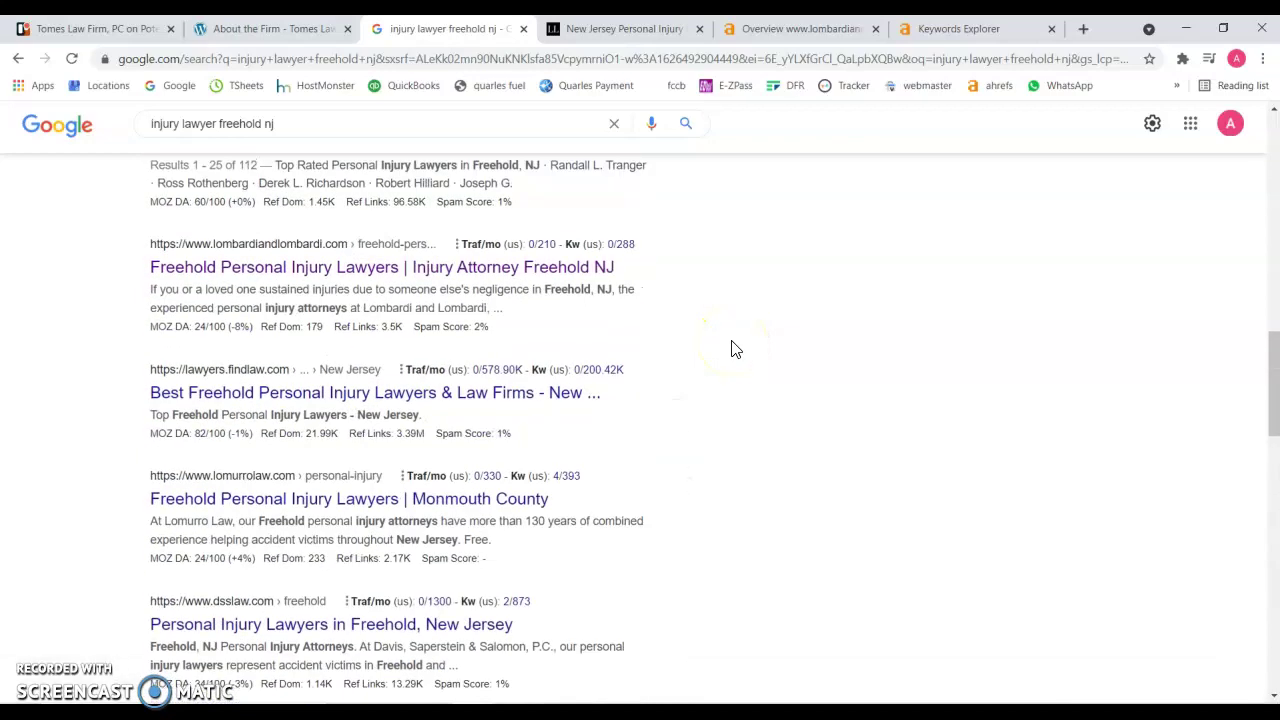
pyautogui.scroll(3, 731, 348)
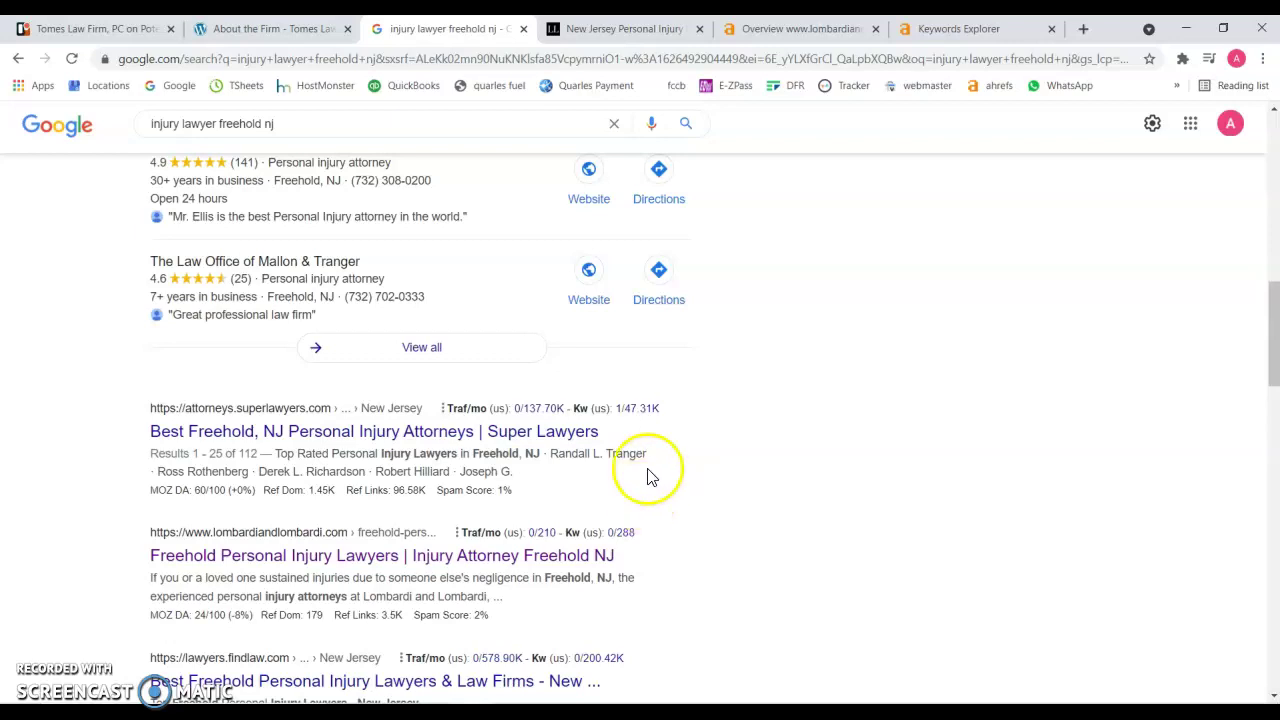
pyautogui.scroll(-1, 650, 475)
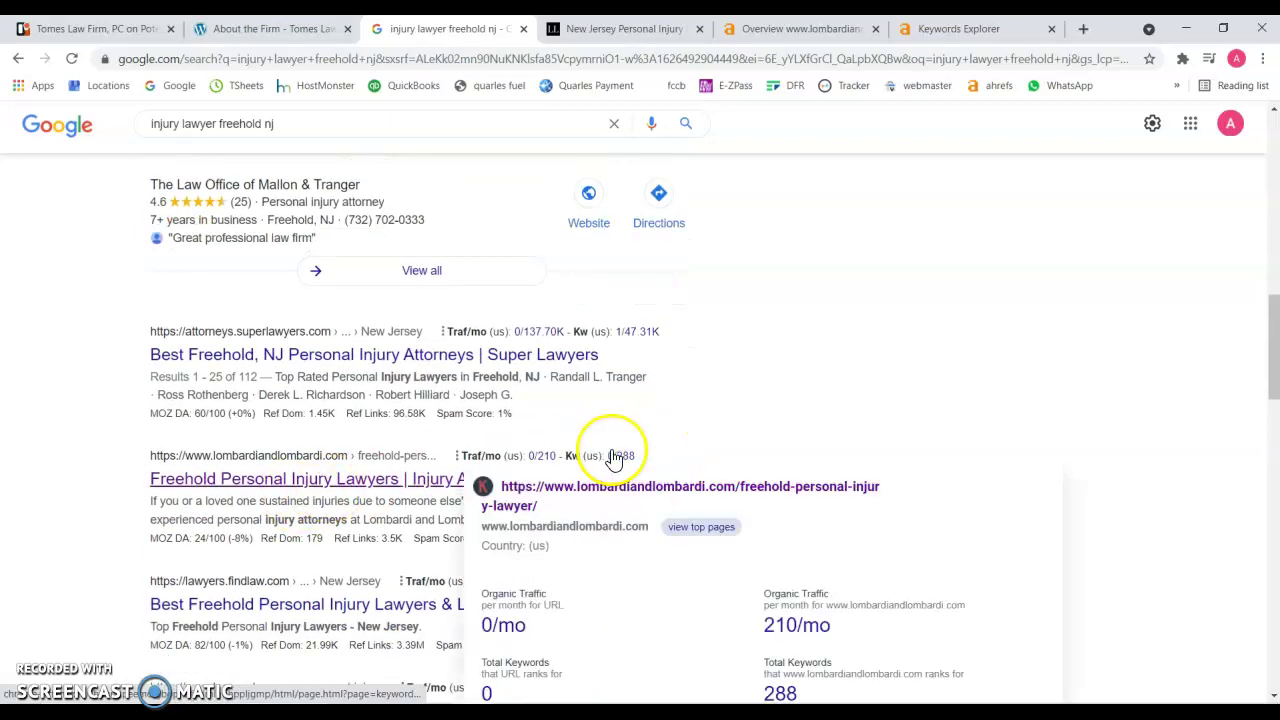
# Switch to the lombardiandlombardi.com home page and examine its testimonial, legal services text, case results, award badges and consultation form.
pyautogui.click(583, 38)
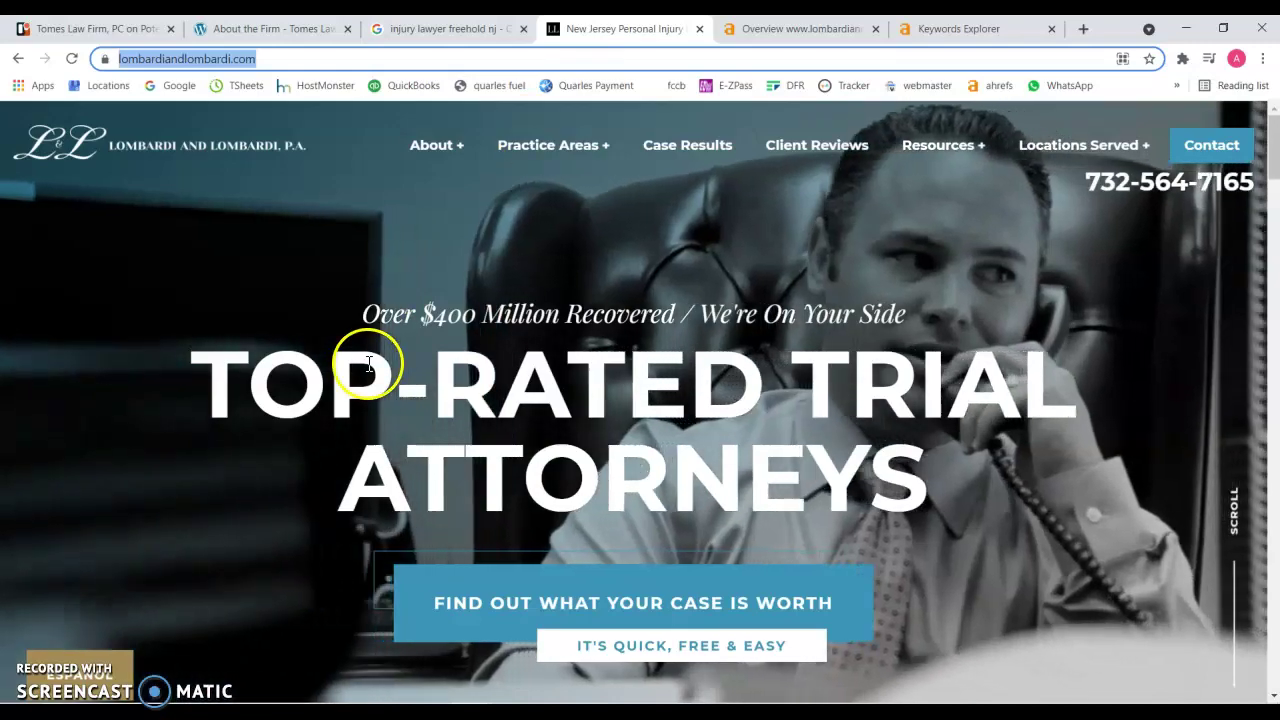
pyautogui.scroll(-5, 275, 485)
pyautogui.scroll(-15, 275, 485)
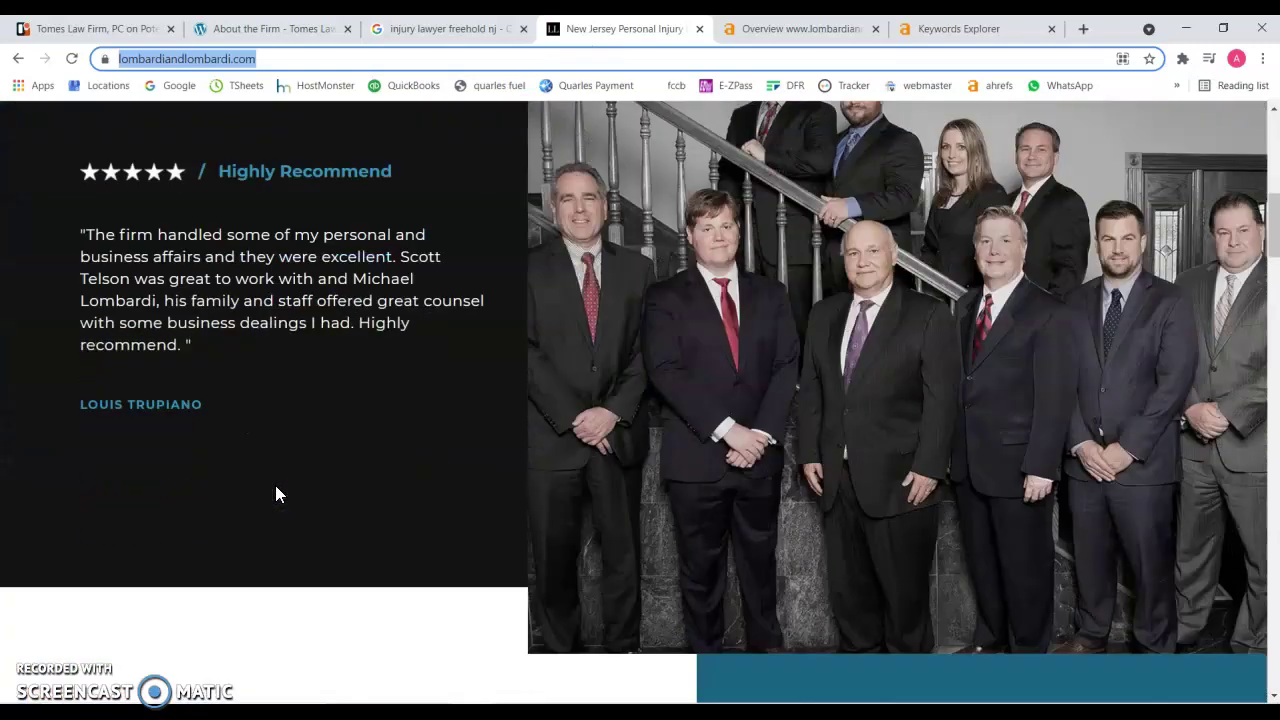
pyautogui.scroll(-15, 278, 493)
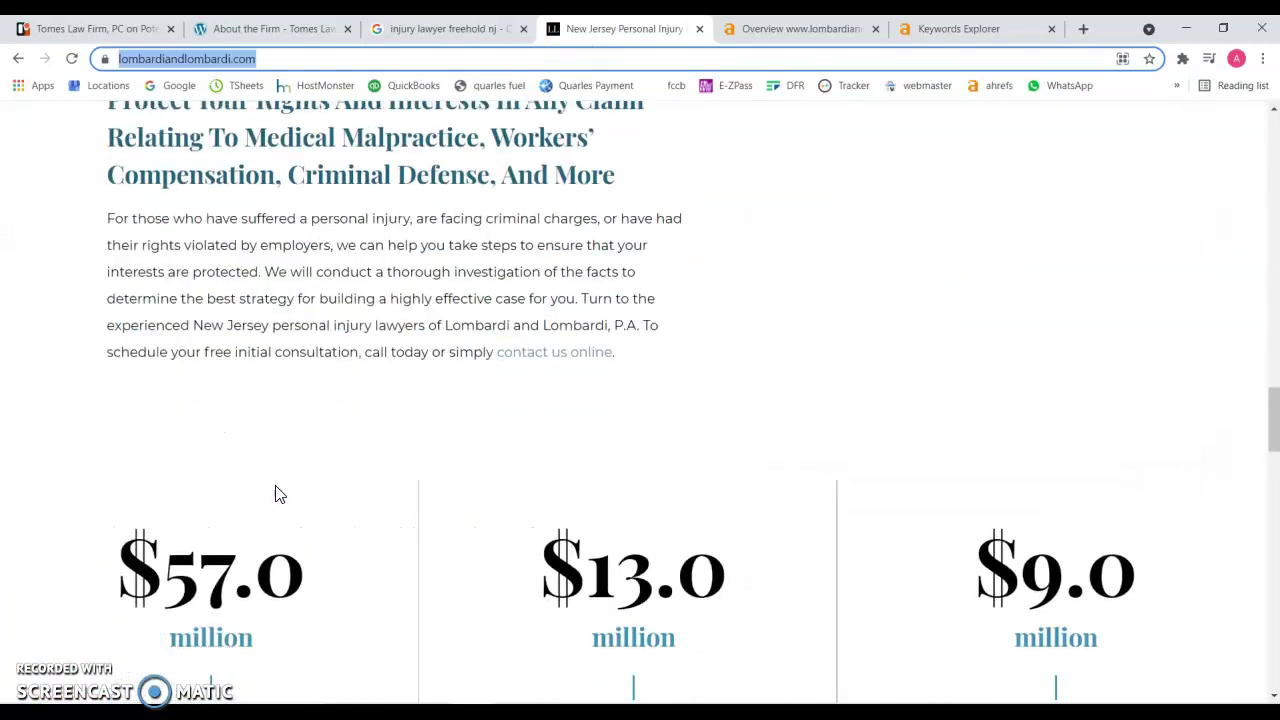
pyautogui.scroll(-4, 275, 485)
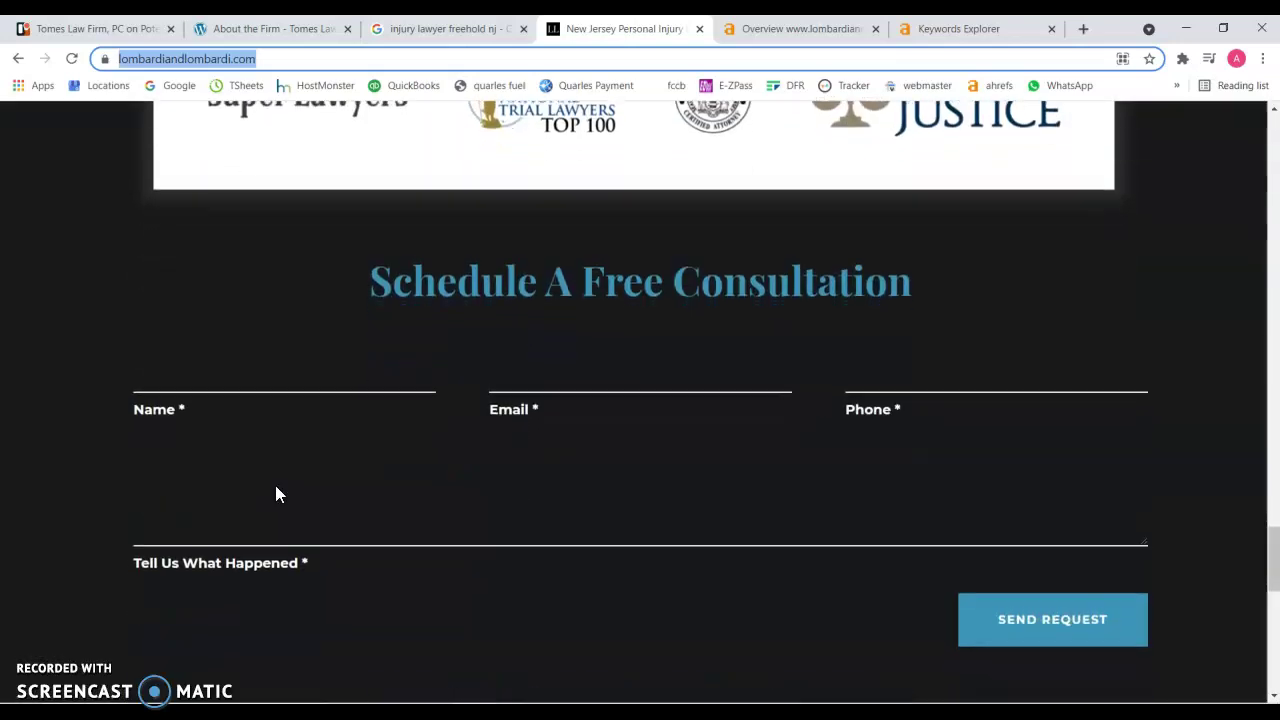
pyautogui.scroll(6, 275, 485)
pyautogui.scroll(1, 276, 488)
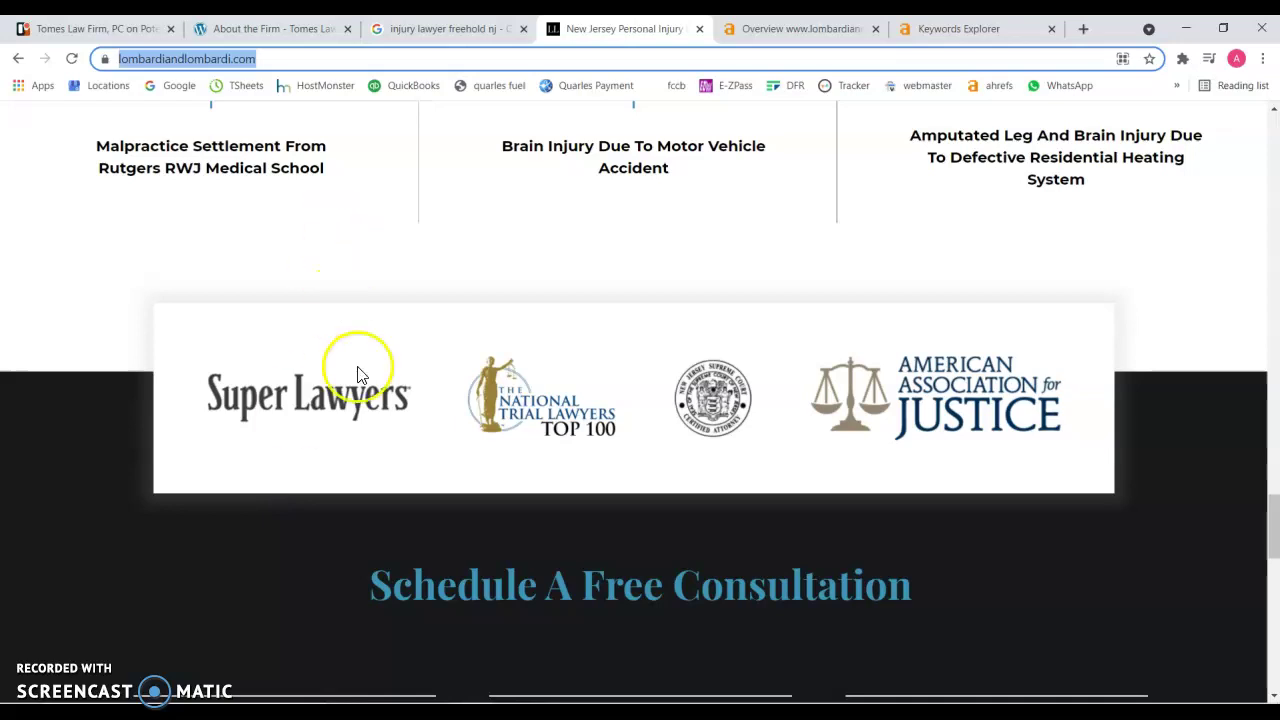
pyautogui.scroll(10, 374, 423)
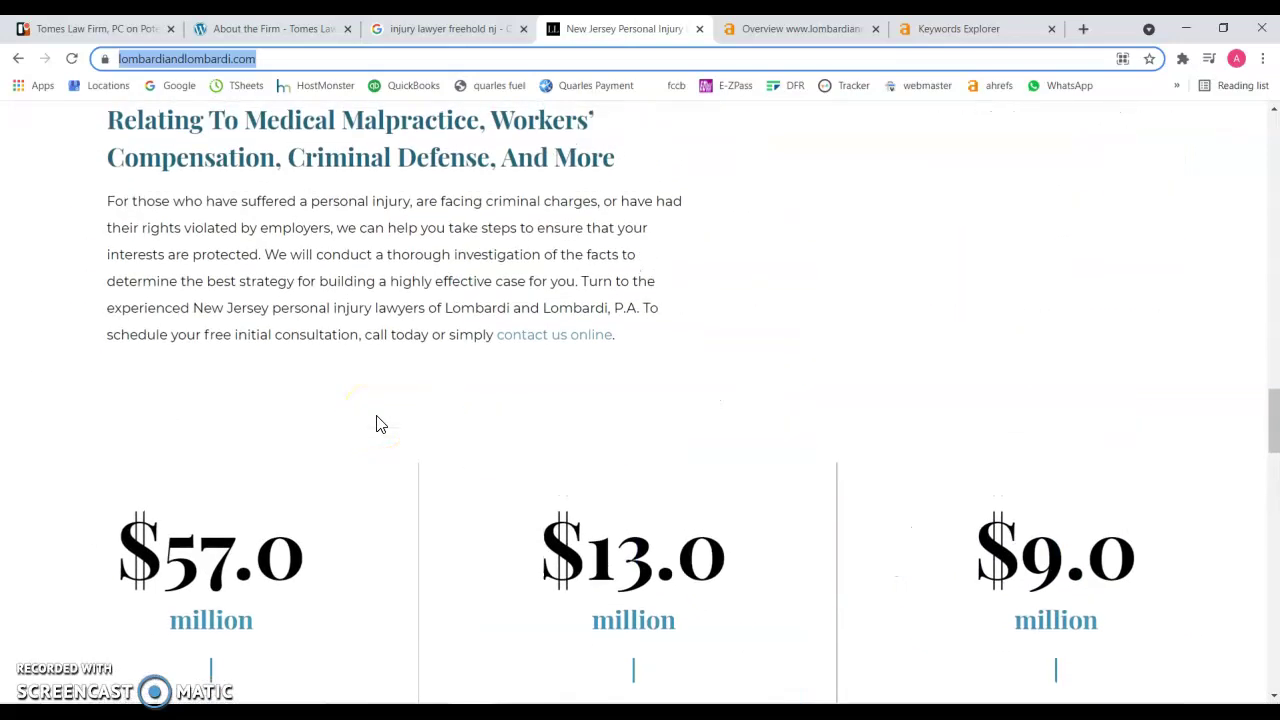
pyautogui.scroll(12, 376, 424)
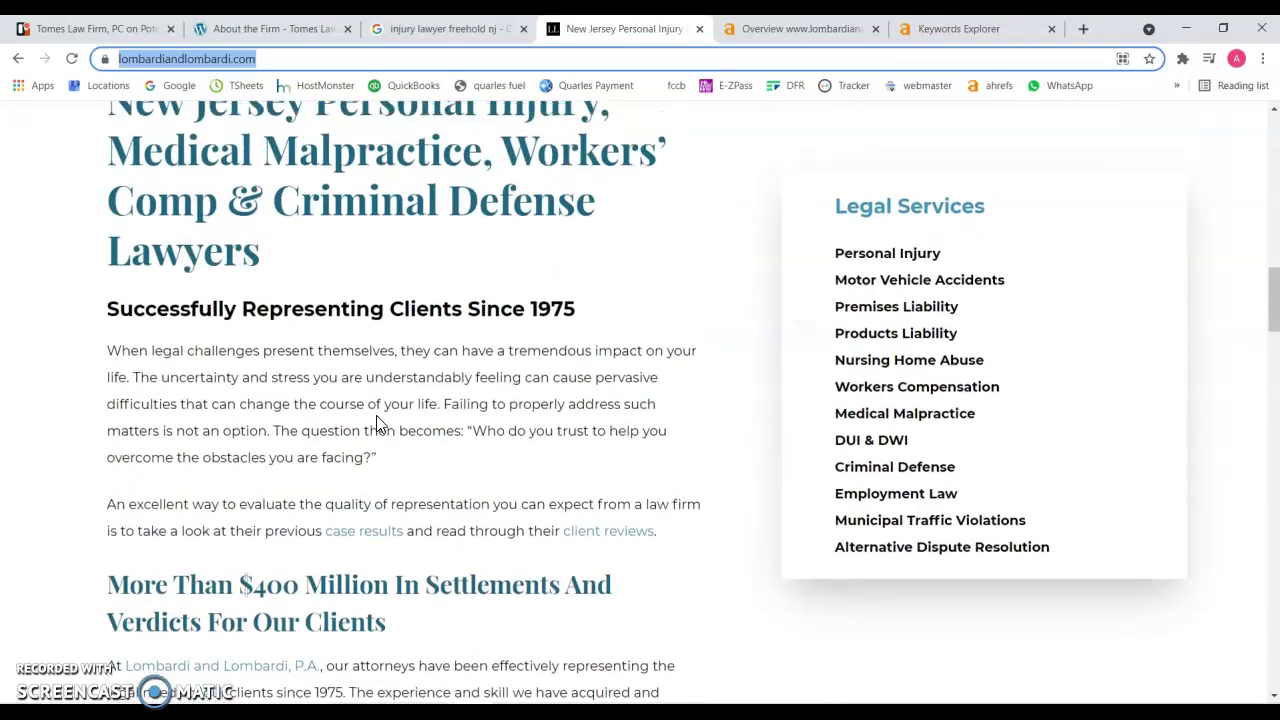
pyautogui.scroll(5, 378, 424)
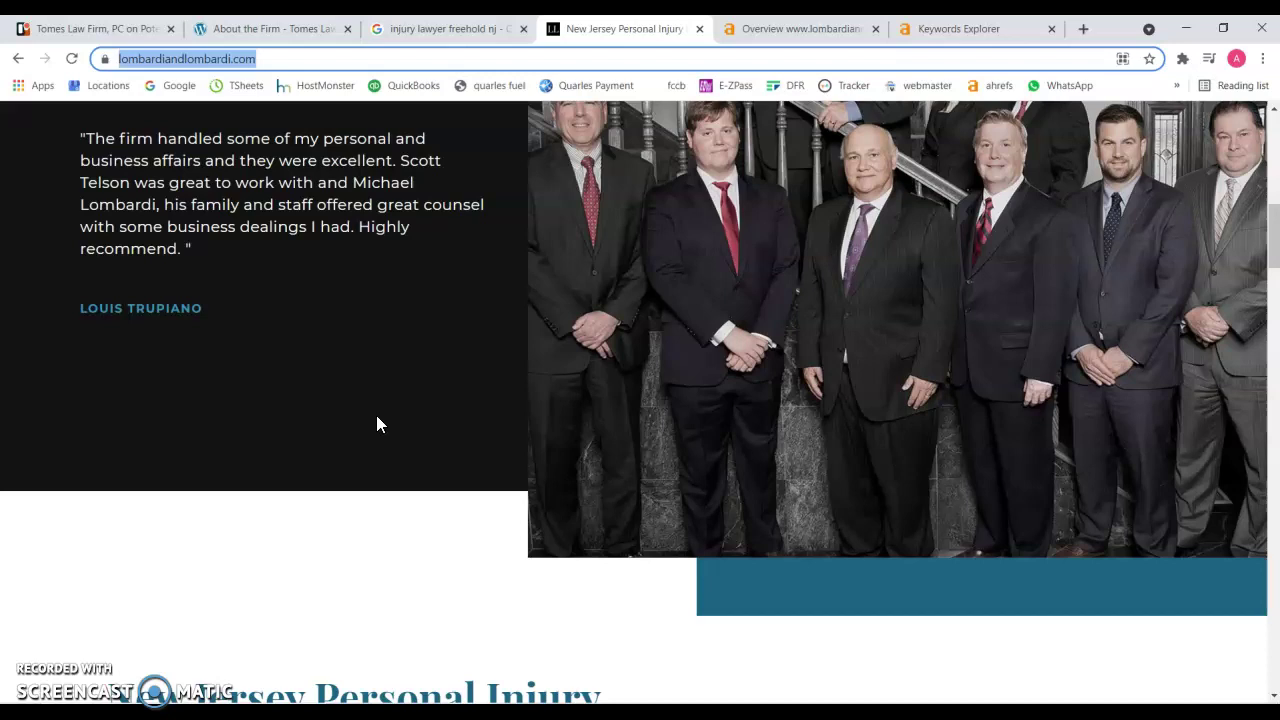
# Return to the top of the Lombardi and Lombardi home page and examine its practice areas and their subcategories.
pyautogui.click(421, 44)
pyautogui.click(391, 468)
pyautogui.scroll(15, 392, 464)
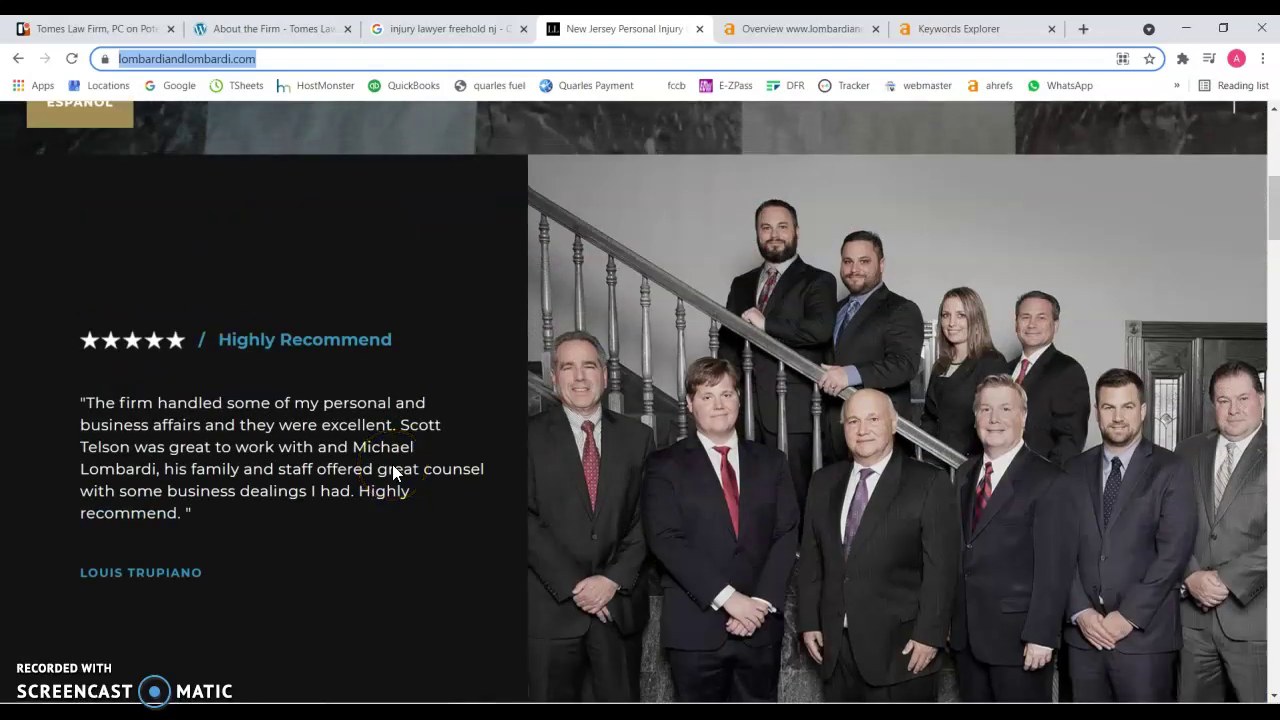
pyautogui.moveTo(585, 160)
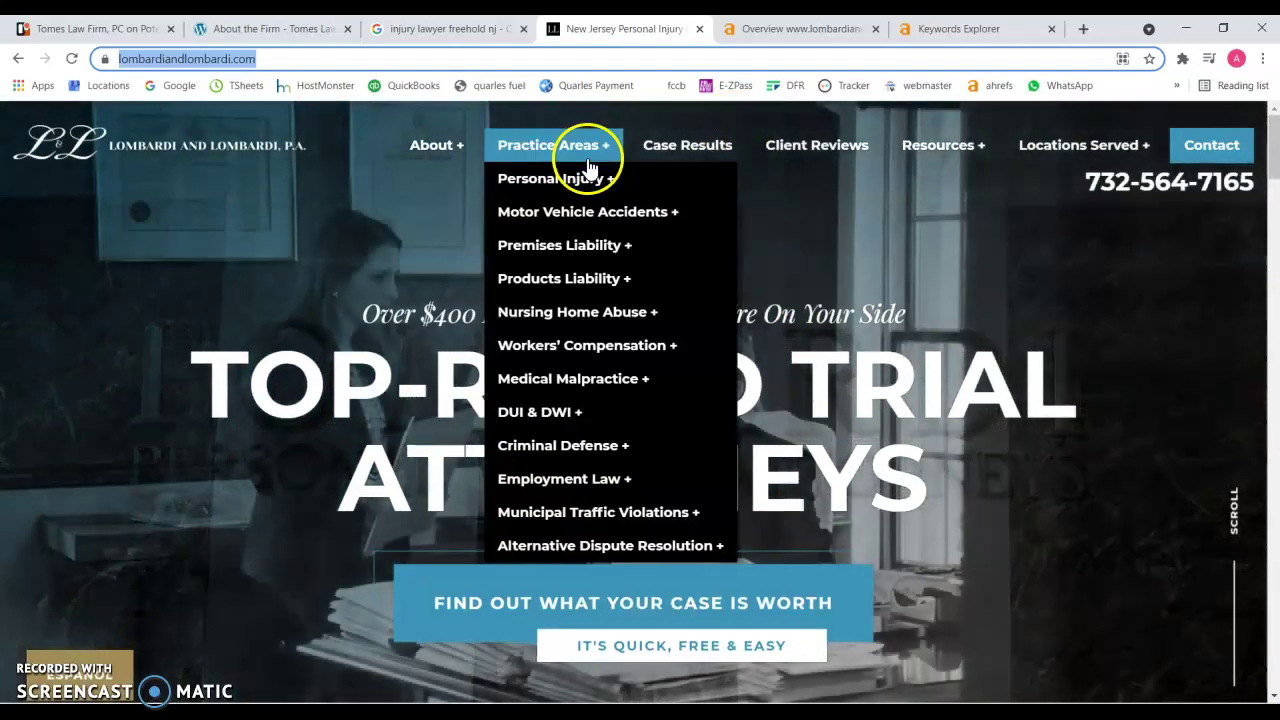
pyautogui.moveTo(586, 414)
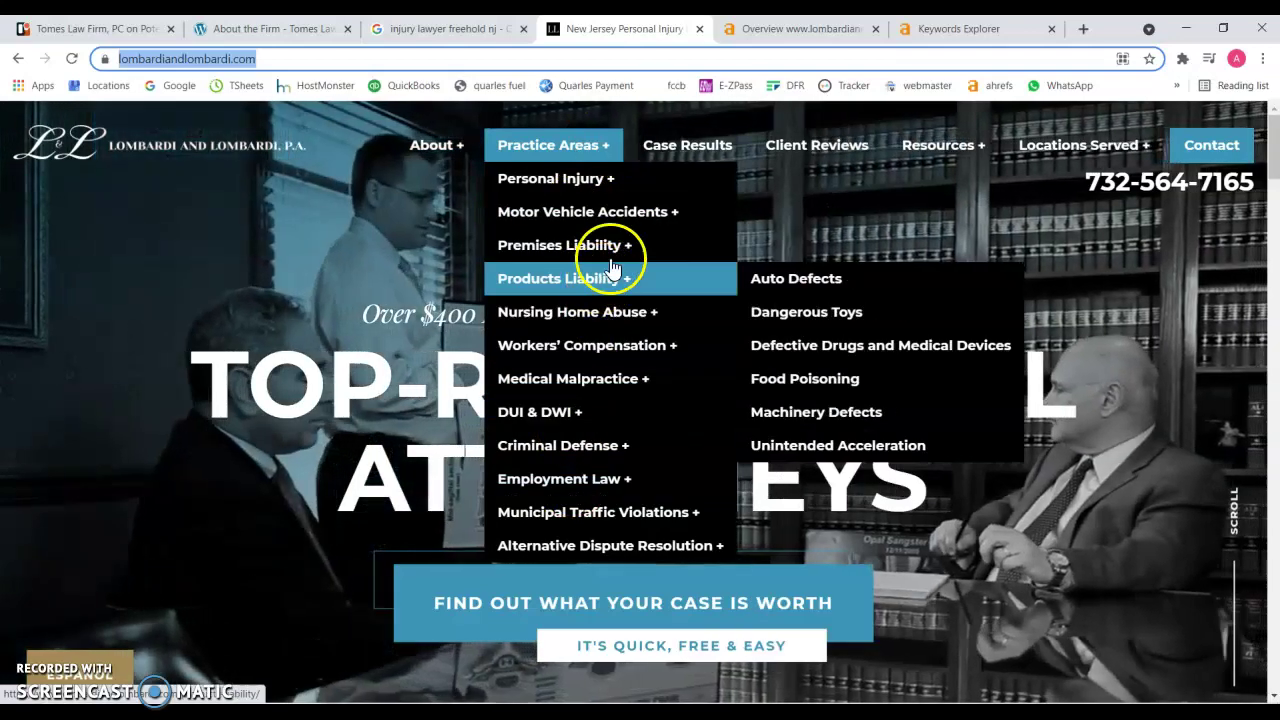
pyautogui.moveTo(572, 390)
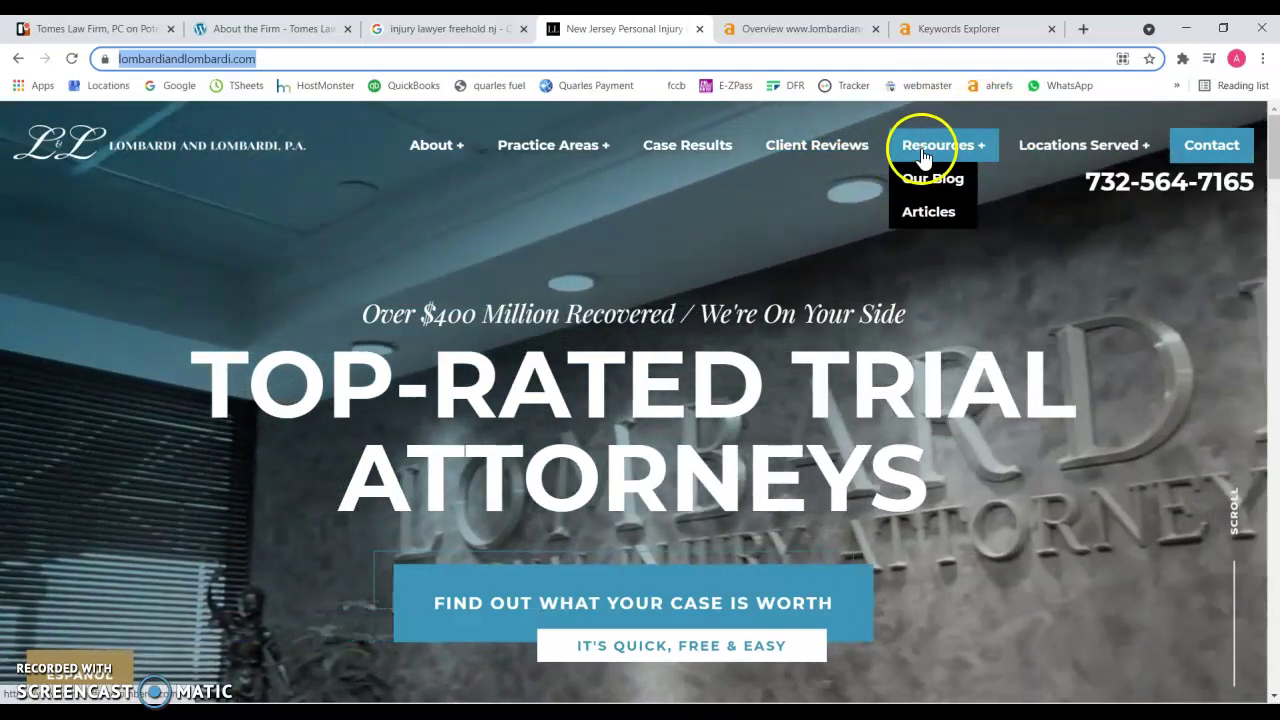
# Examine the counties and towns listed under the Lombardi site's Locations Served.
pyautogui.moveTo(1079, 147)
pyautogui.moveTo(1065, 546)
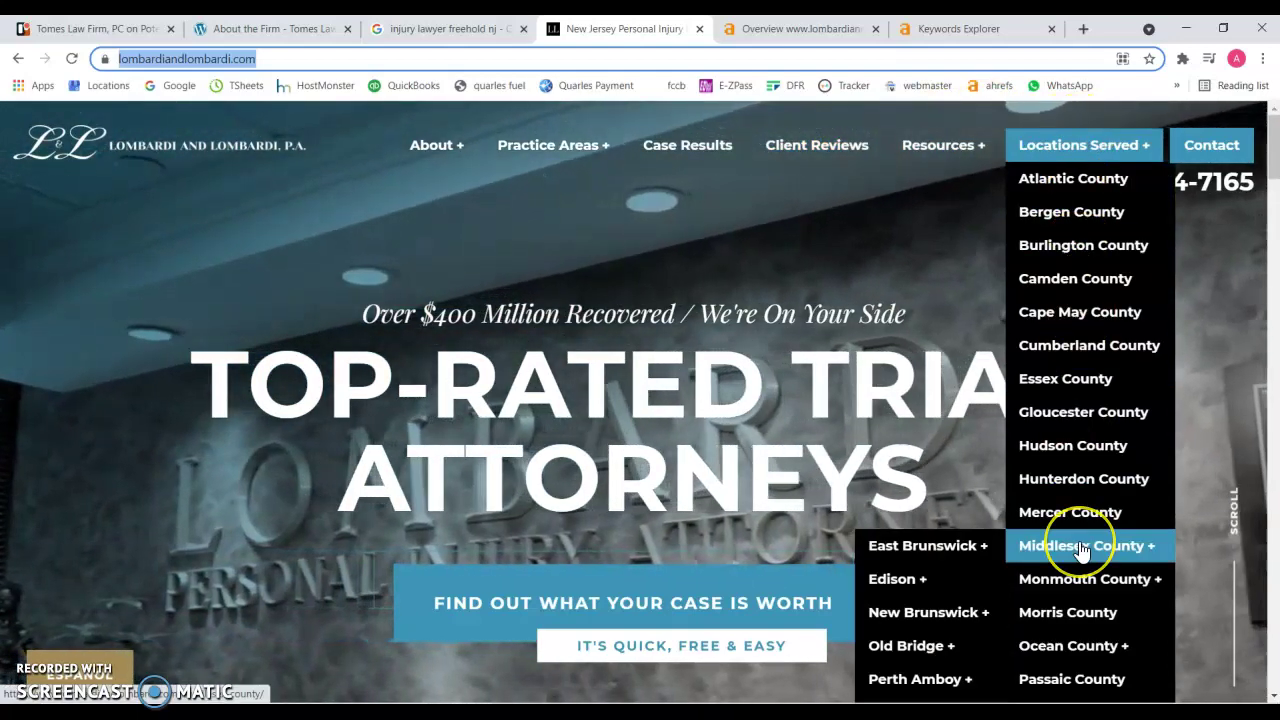
pyautogui.scroll(-2, 1065, 549)
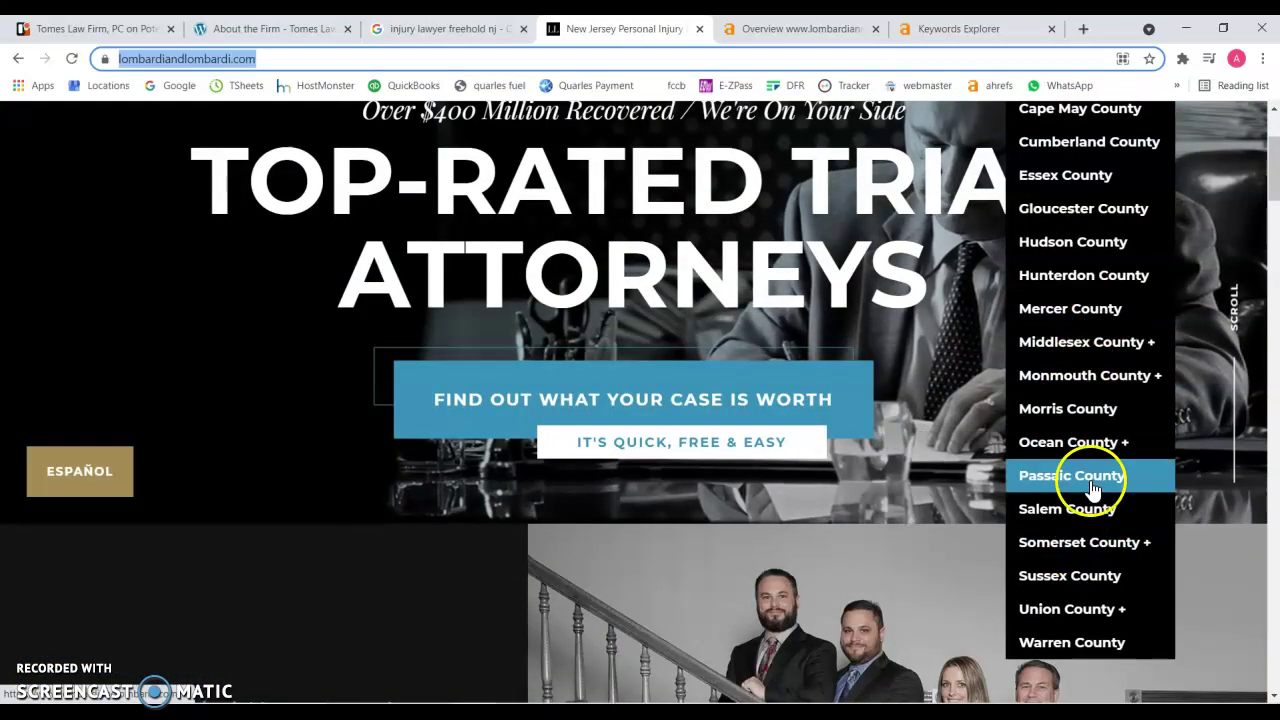
pyautogui.scroll(2, 972, 270)
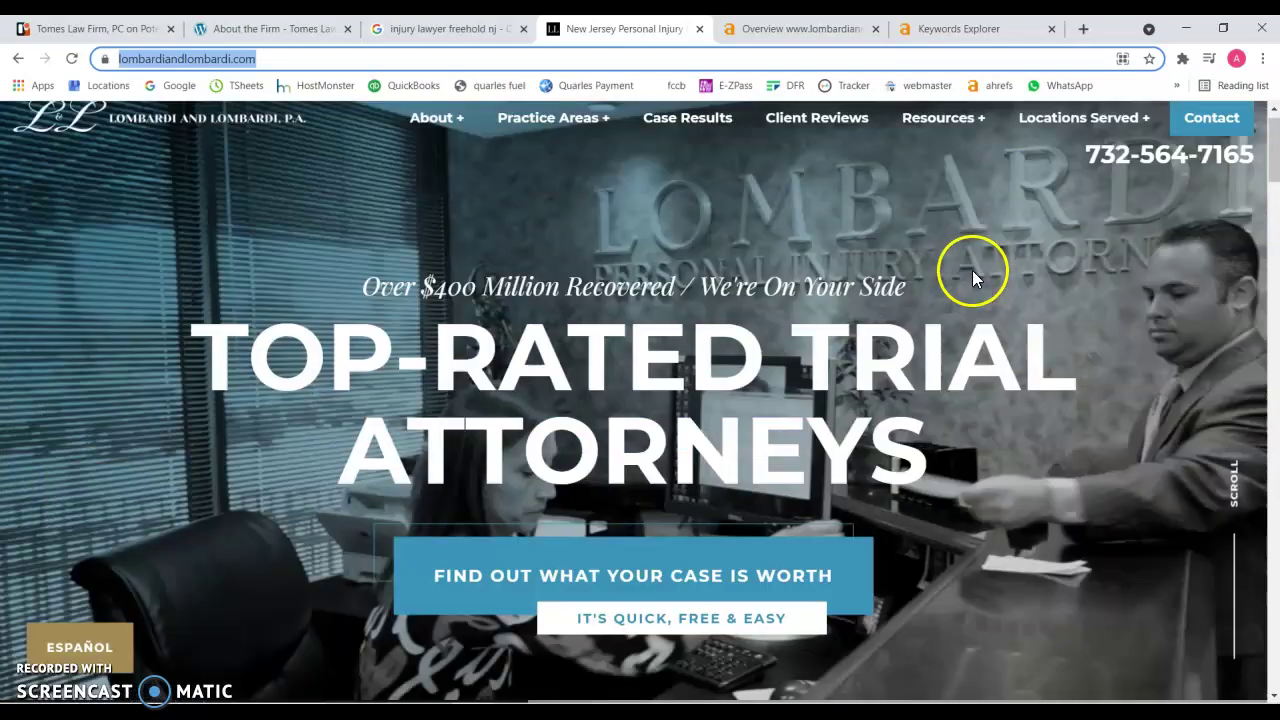
pyautogui.moveTo(1030, 170)
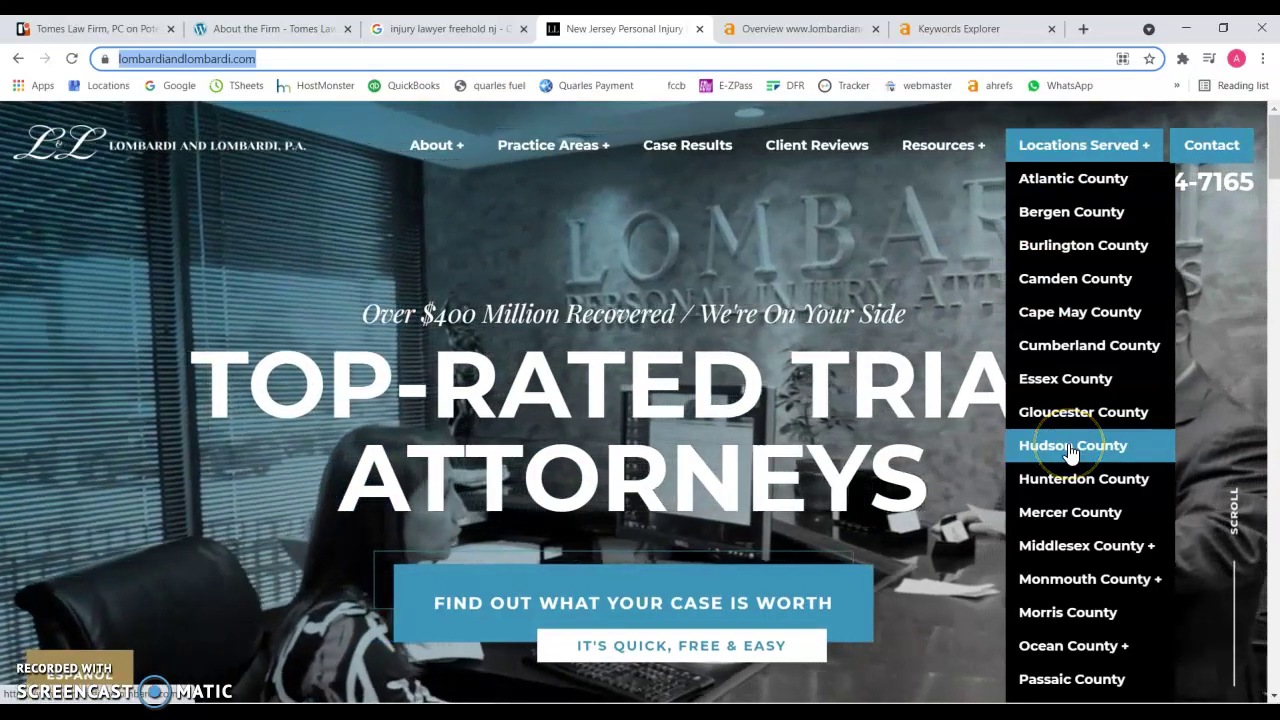
# Examine the Español option in the Lombardi home page's opening banner.
pyautogui.scroll(-2, 1068, 445)
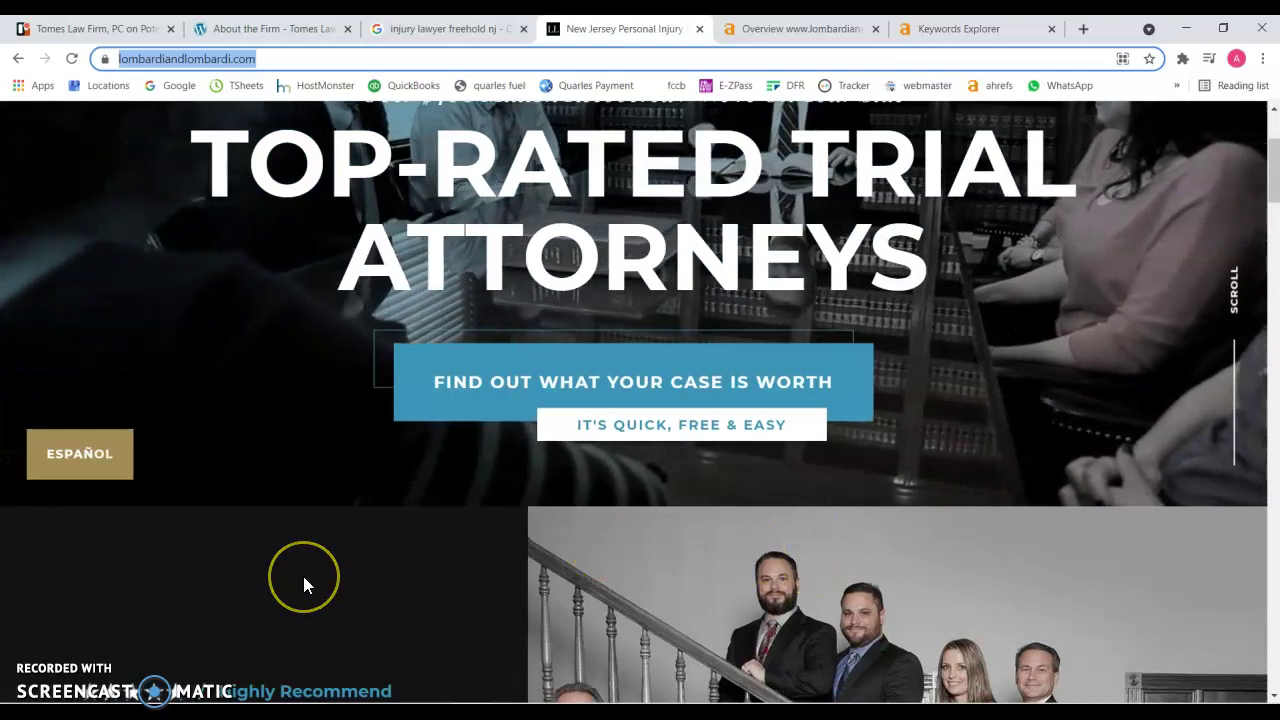
pyautogui.scroll(2, 303, 576)
pyautogui.scroll(-2, 303, 576)
pyautogui.click(93, 458)
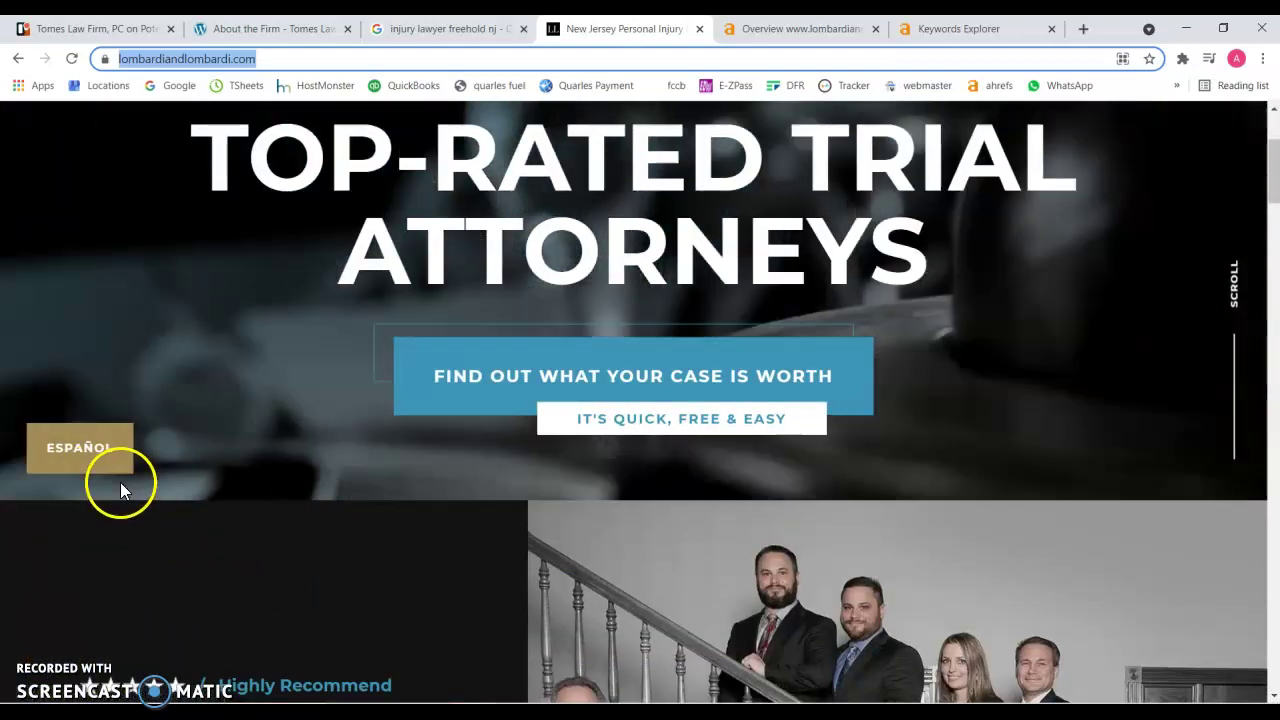
pyautogui.scroll(2, 290, 480)
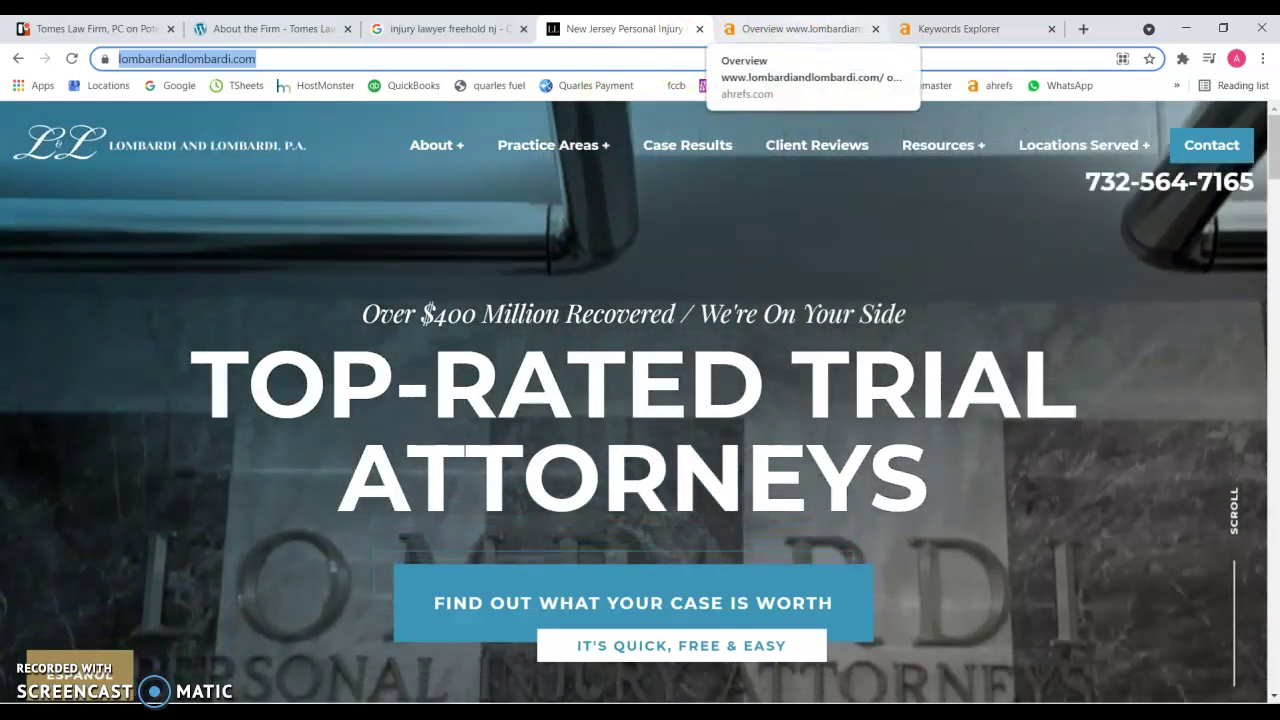
# Switch to the Ahrefs overview of lombardiandlombardi.com and examine its organic traffic, backlinks and domain rating.
pyautogui.click(798, 28)
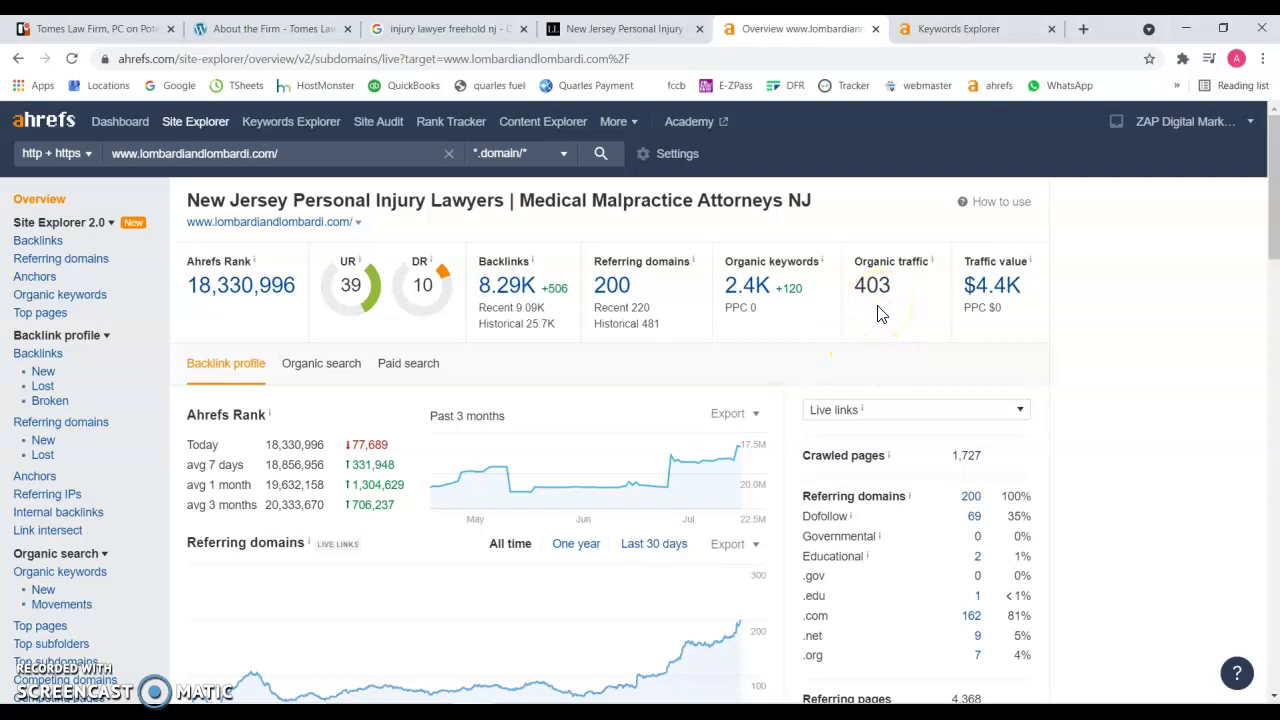
pyautogui.click(615, 373)
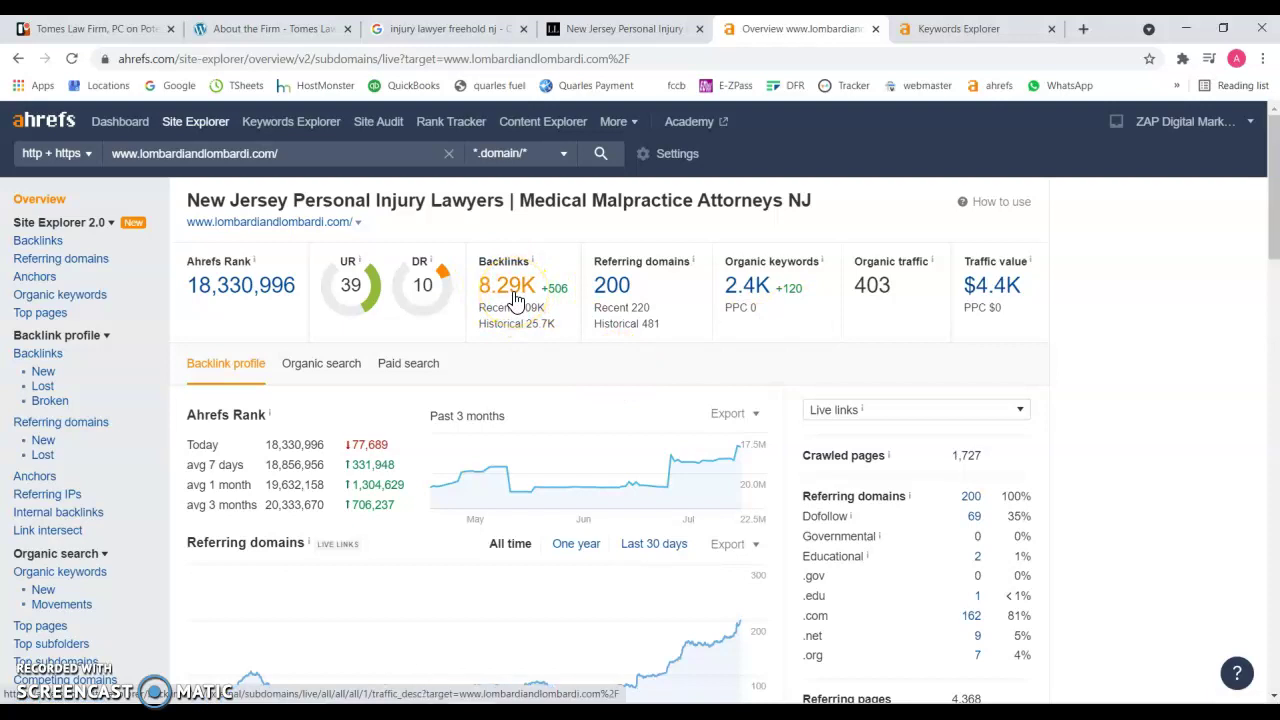
pyautogui.click(432, 305)
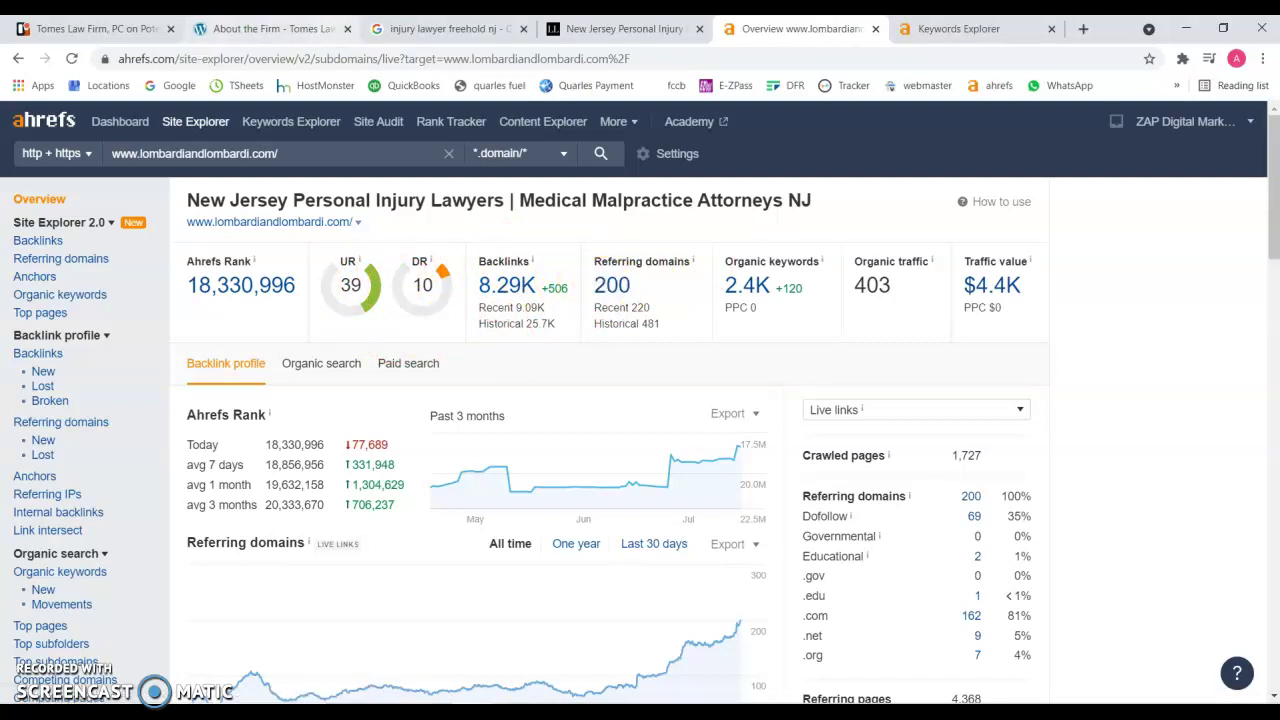
# Open the Ahrefs dashboard in a new browser tab.
pyautogui.click(270, 28)
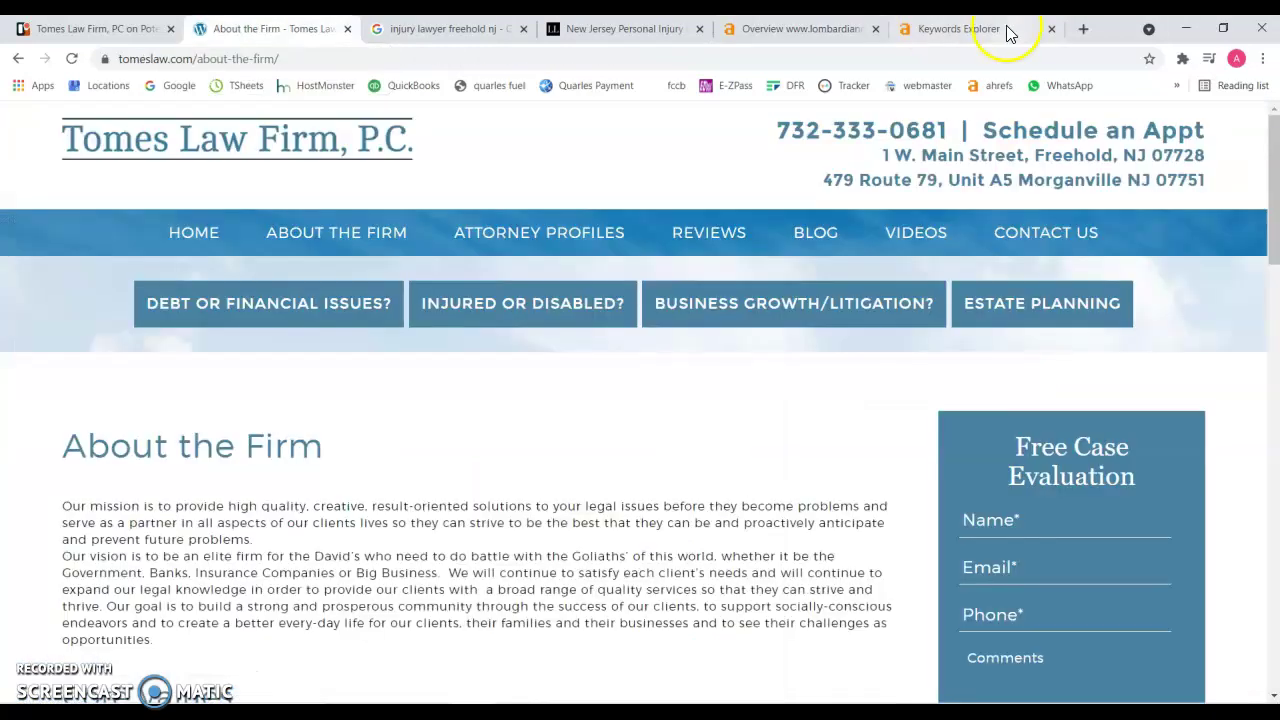
pyautogui.click(1088, 28)
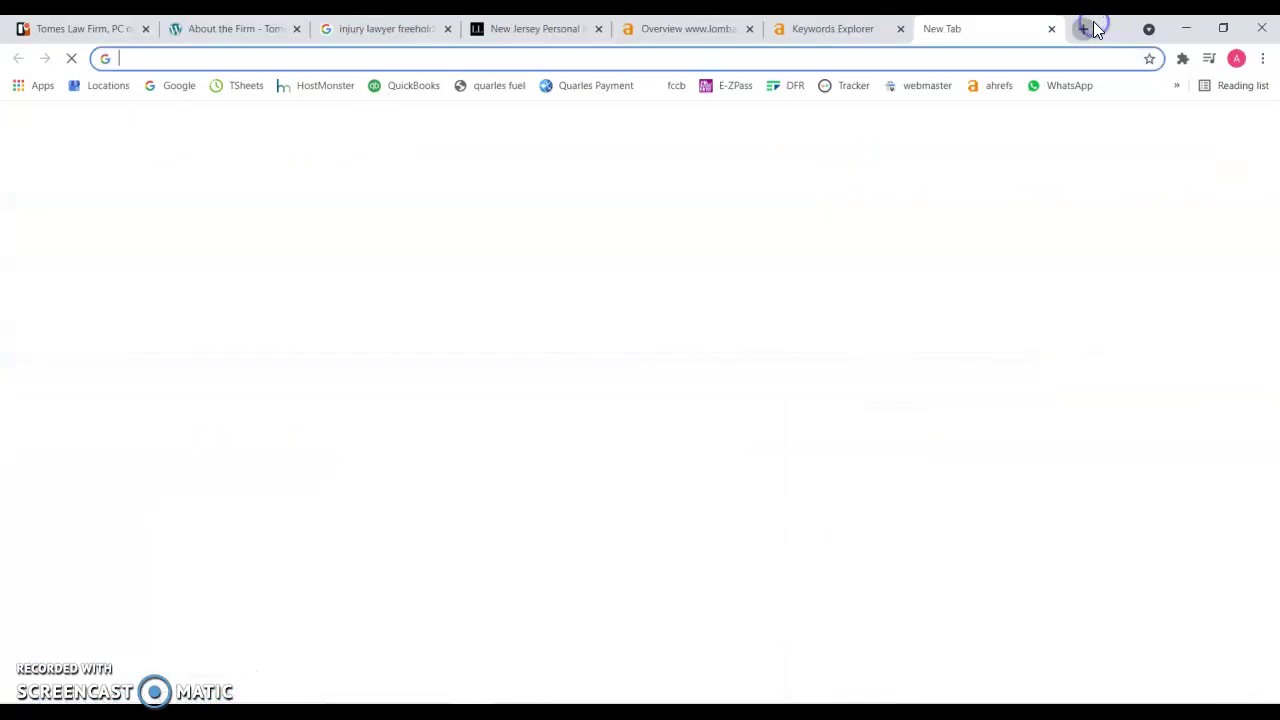
pyautogui.click(998, 88)
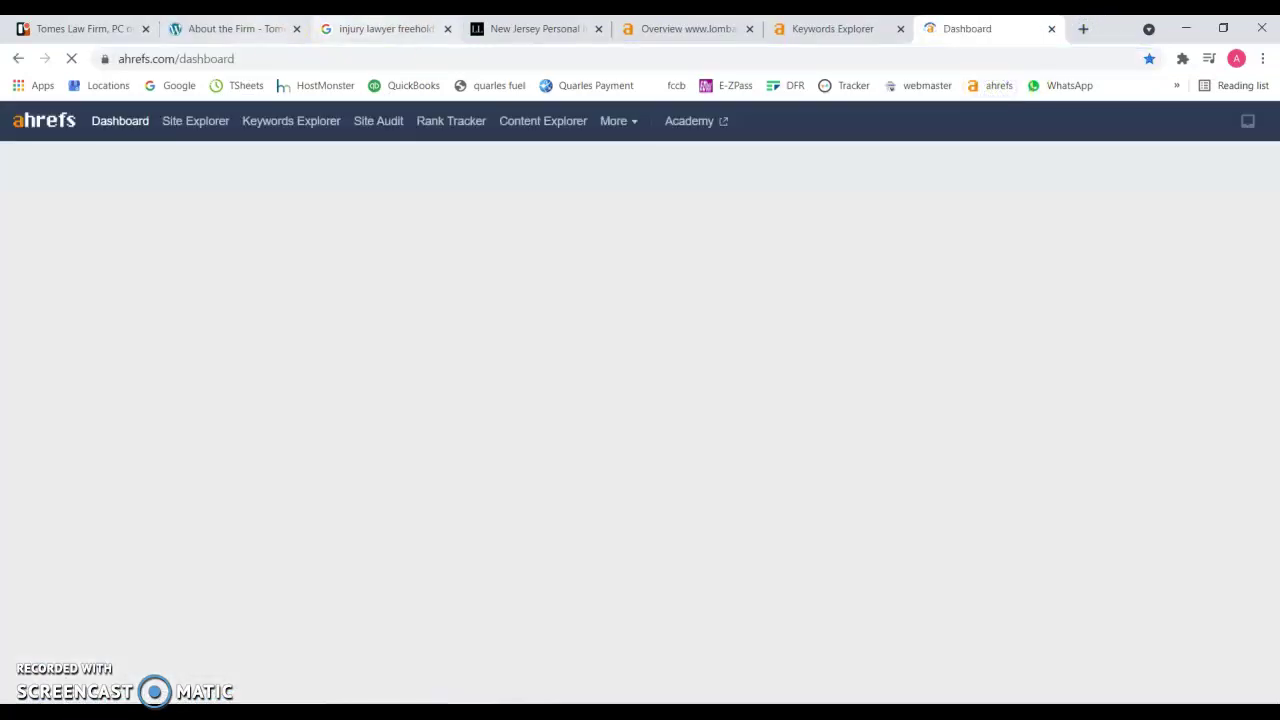
# Go to the Tomes Law Firm home page and copy its web address.
pyautogui.click(270, 30)
pyautogui.click(200, 238)
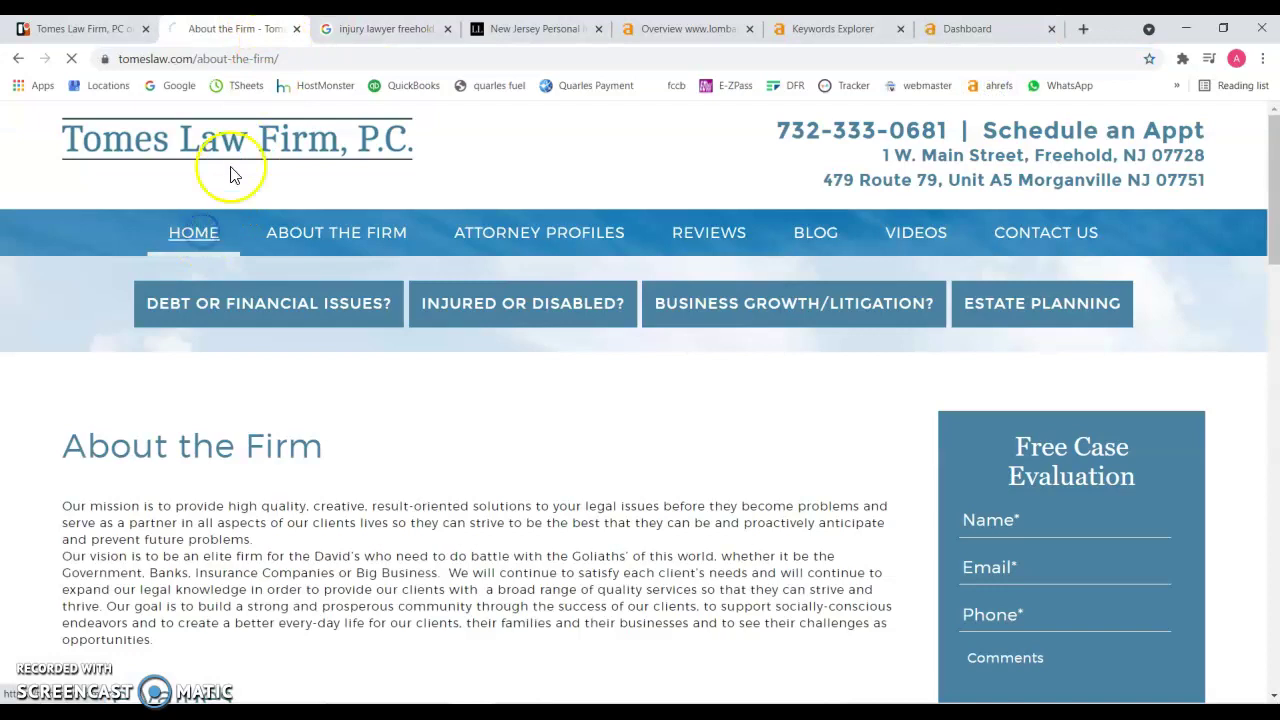
pyautogui.click(316, 57)
pyautogui.hotkey('ctrl', 'c')
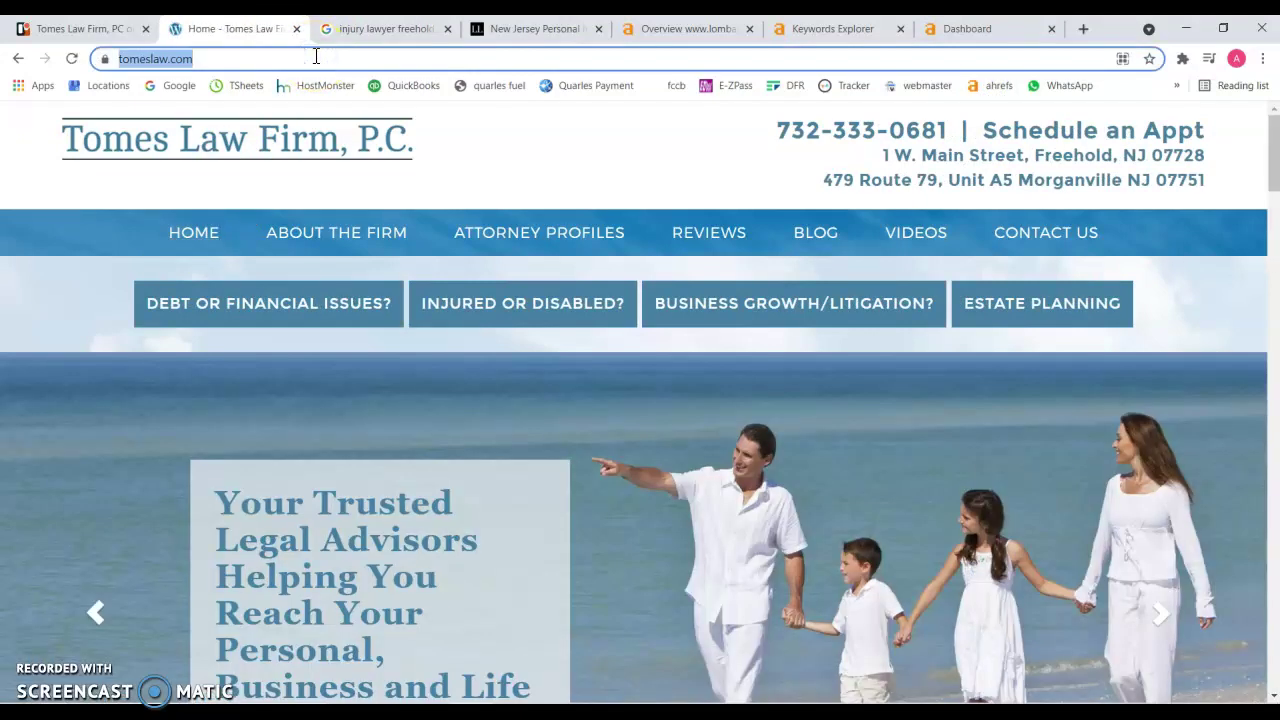
# Look up tomeslaw.com in Ahrefs and place its overview directly beside the Lombardi overview among the open pages.
pyautogui.click(974, 28)
pyautogui.click(306, 160)
pyautogui.hotkey('ctrl', 'v')
pyautogui.press('Return')
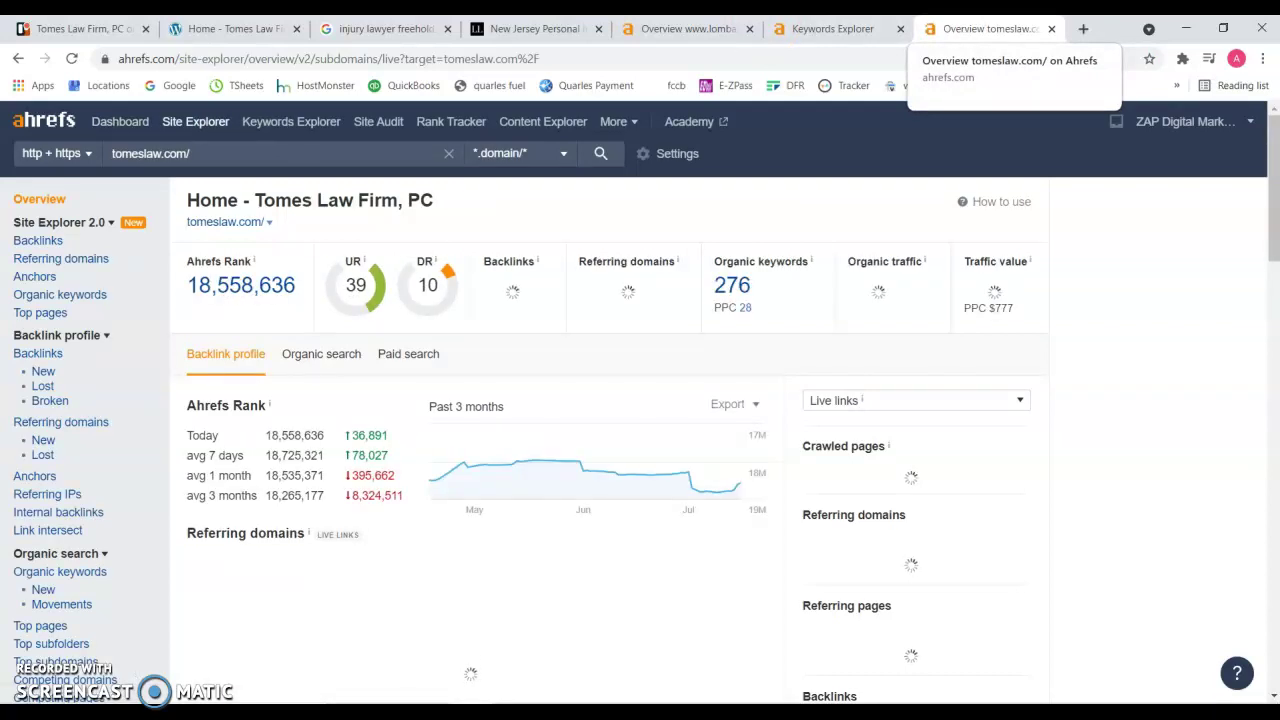
pyautogui.moveTo(995, 30); pyautogui.dragTo(860, 40)
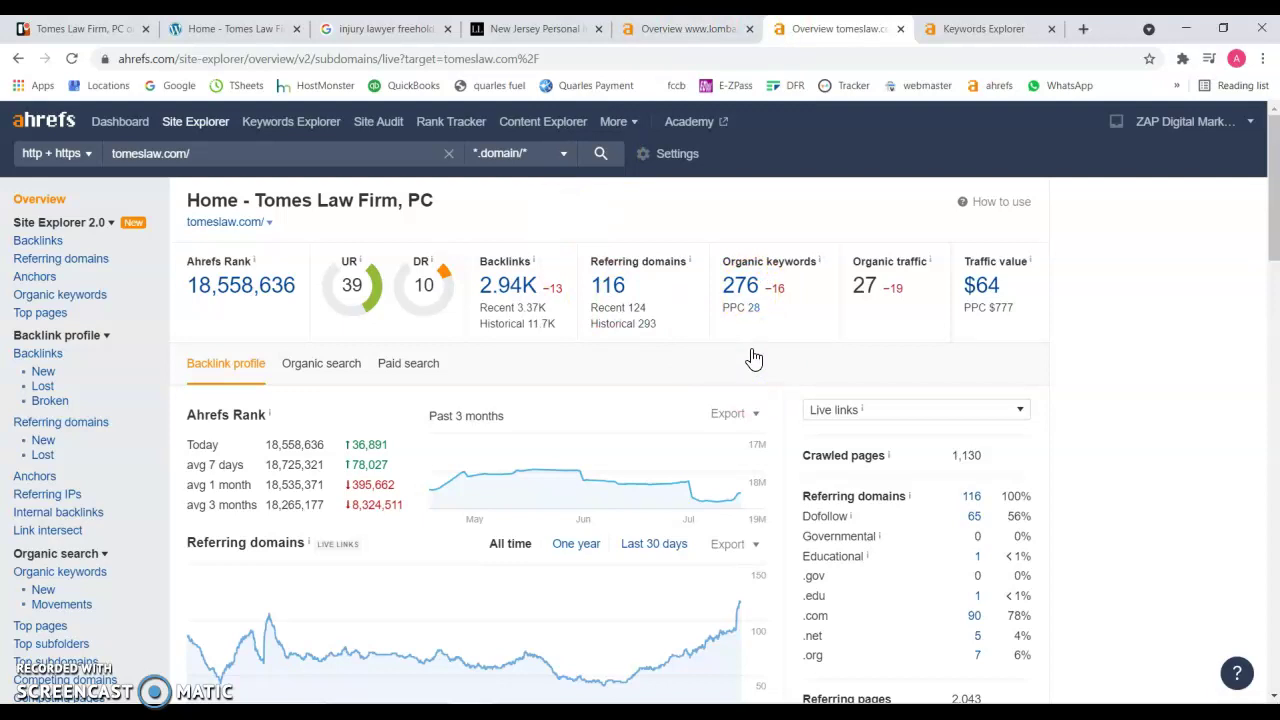
# Compare the Ahrefs overviews of lombardiandlombardi.com and tomeslaw.com for organic keywords, traffic, referring domains, backlinks and domain rating.
pyautogui.click(688, 28)
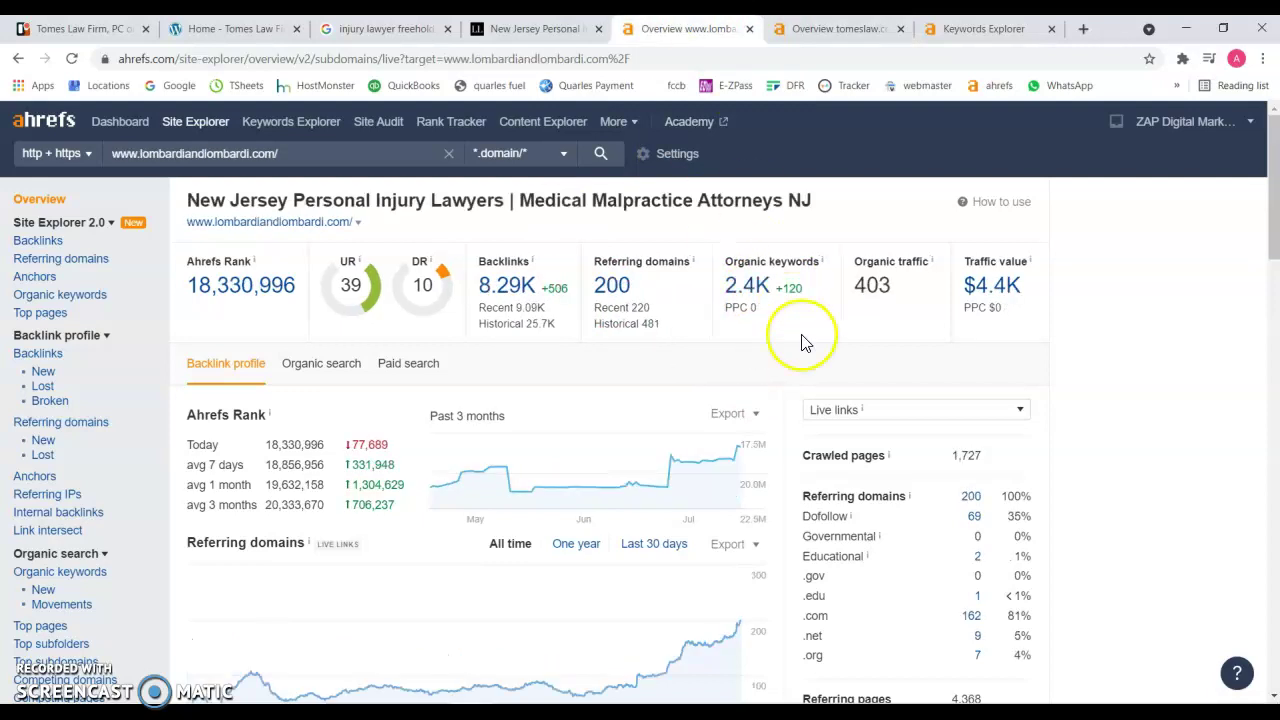
pyautogui.click(840, 28)
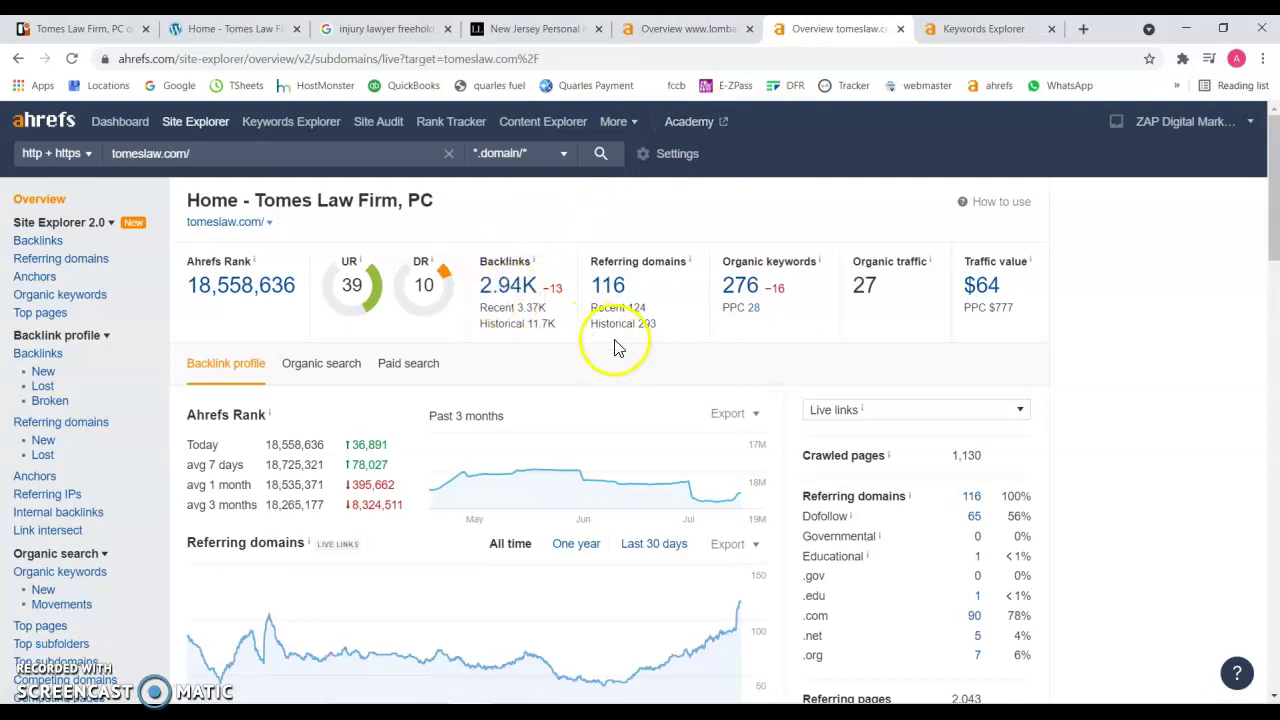
pyautogui.click(690, 26)
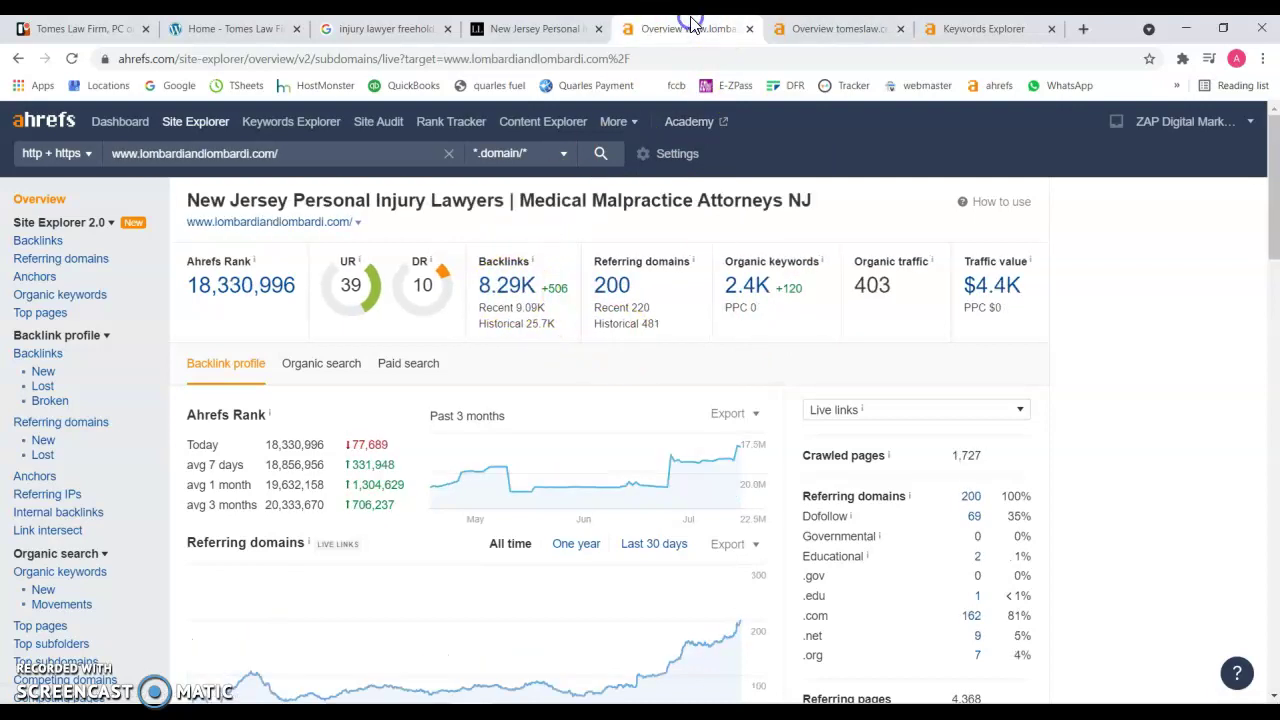
pyautogui.hotkey('ctrl', 'Tab')
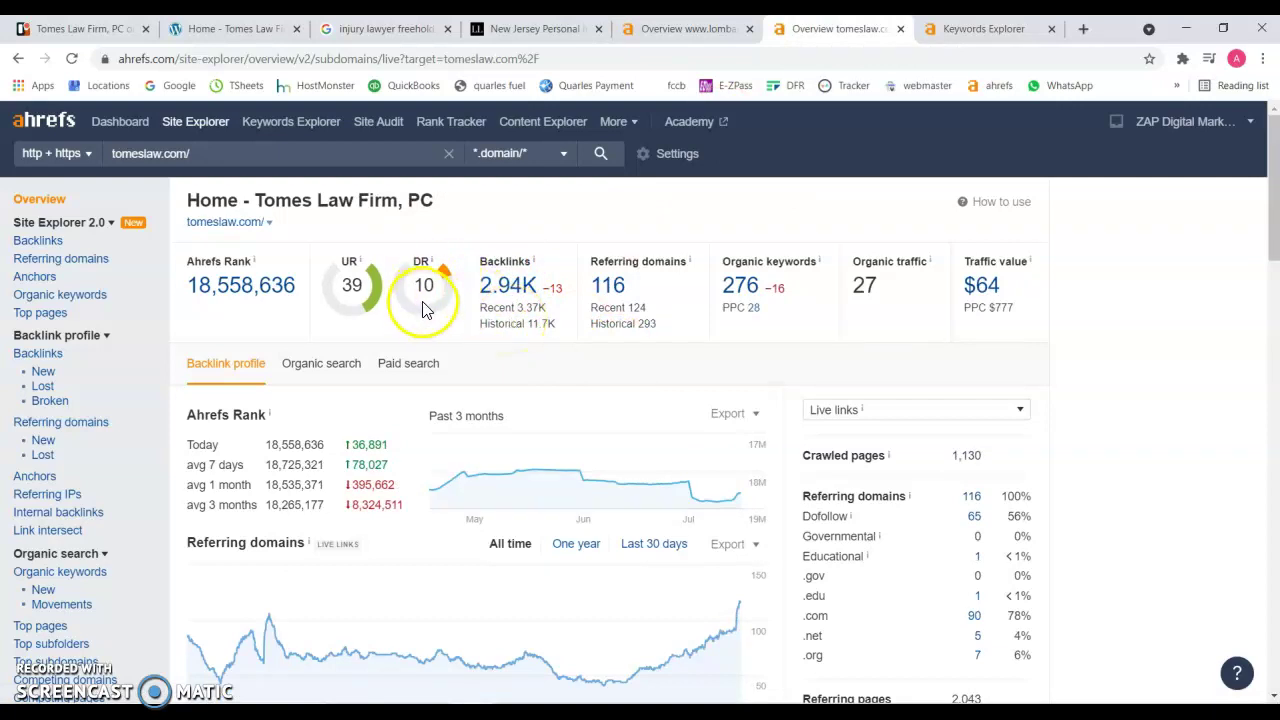
pyautogui.click(688, 29)
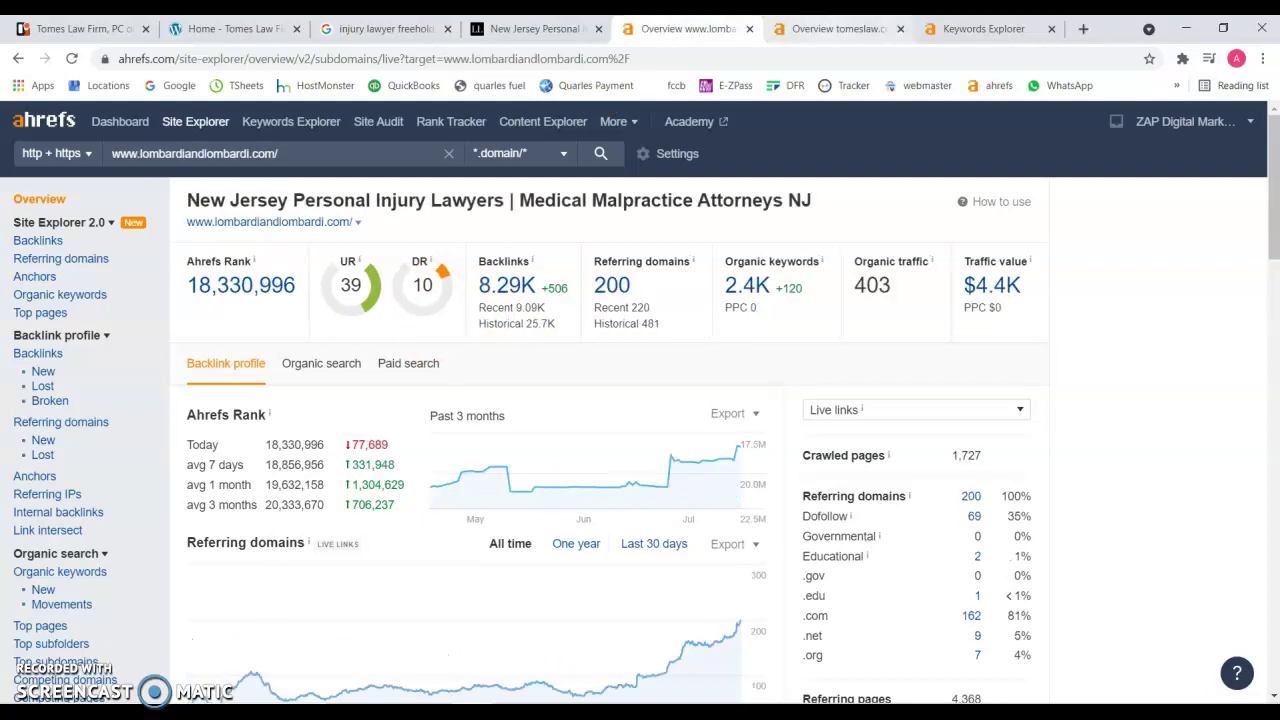
pyautogui.click(838, 29)
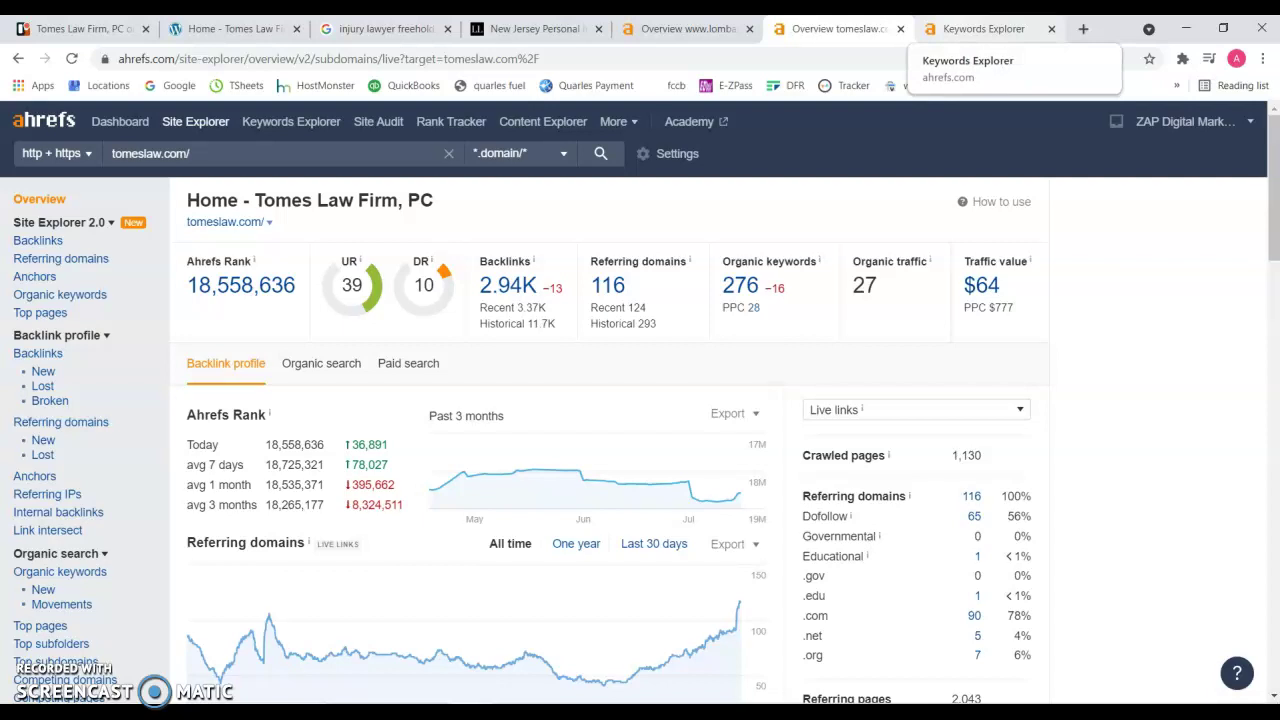
# Examine the difficulty, volume, cost per click and keyword ideas for "injury lawyer nj" in Keywords Explorer, and return to the Tomes Law Firm home page.
pyautogui.click(984, 28)
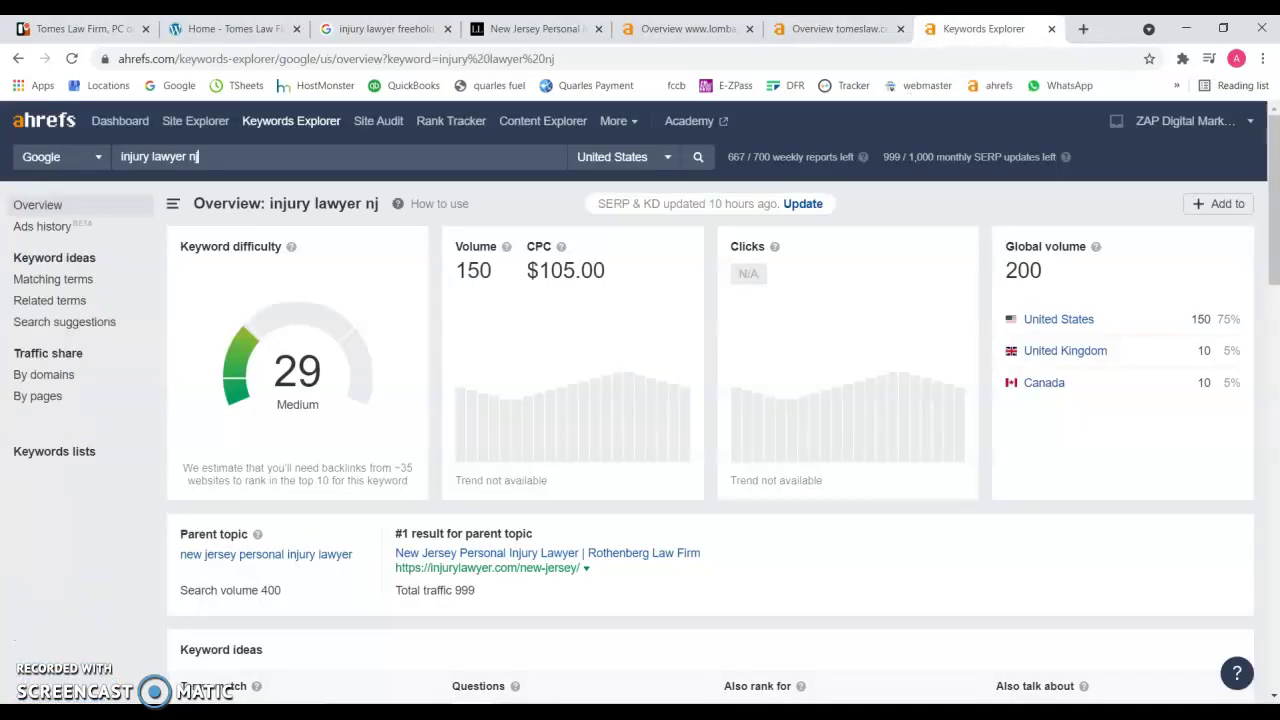
pyautogui.click(178, 169)
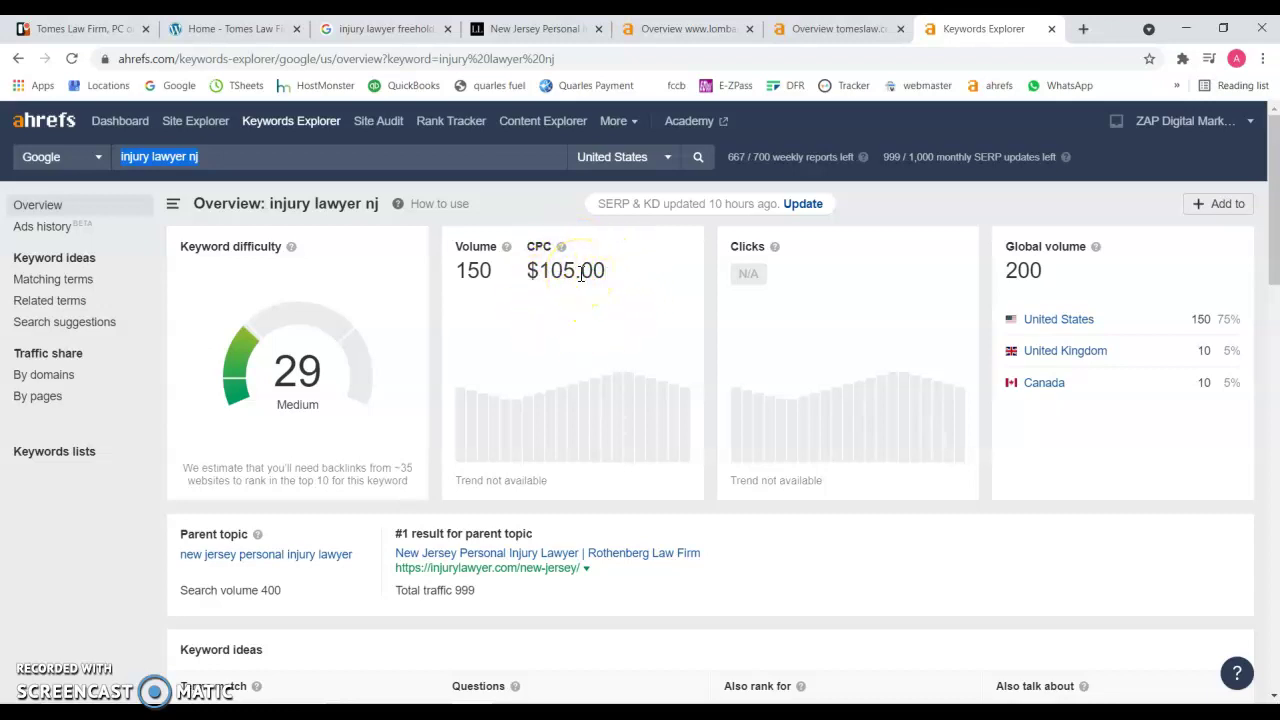
pyautogui.scroll(-3, 485, 323)
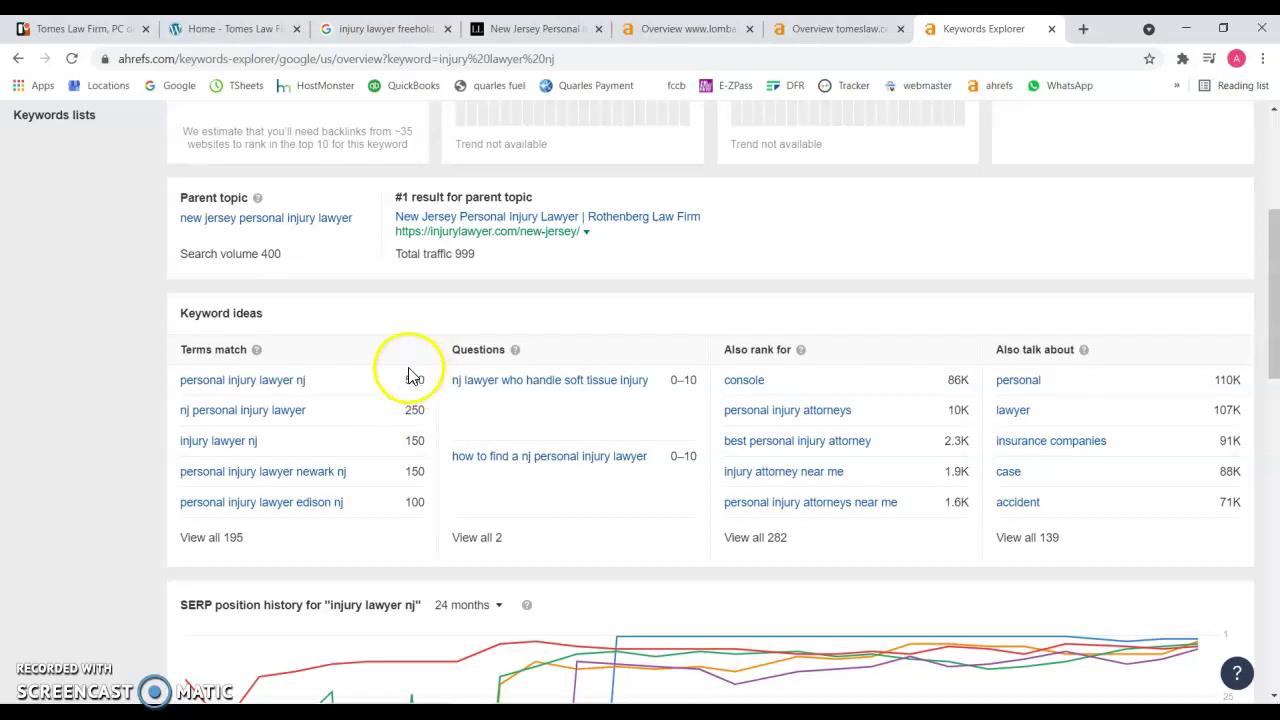
pyautogui.scroll(4, 420, 398)
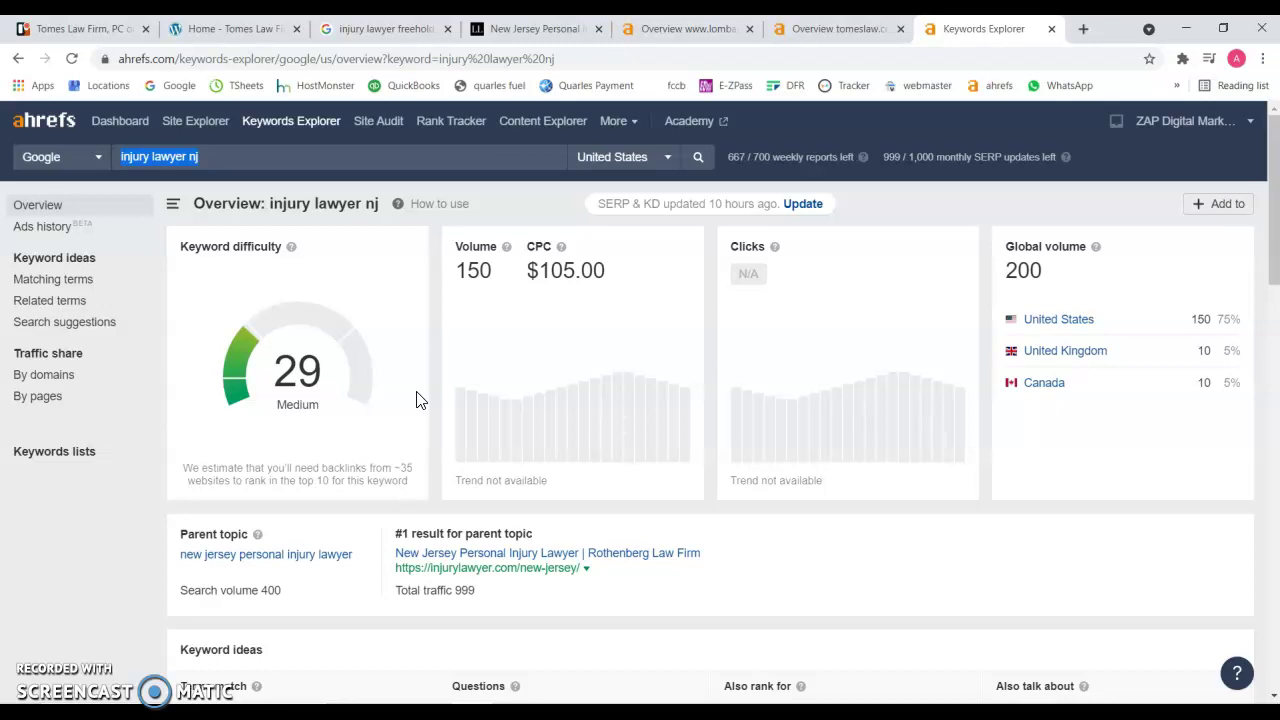
pyautogui.click(230, 28)
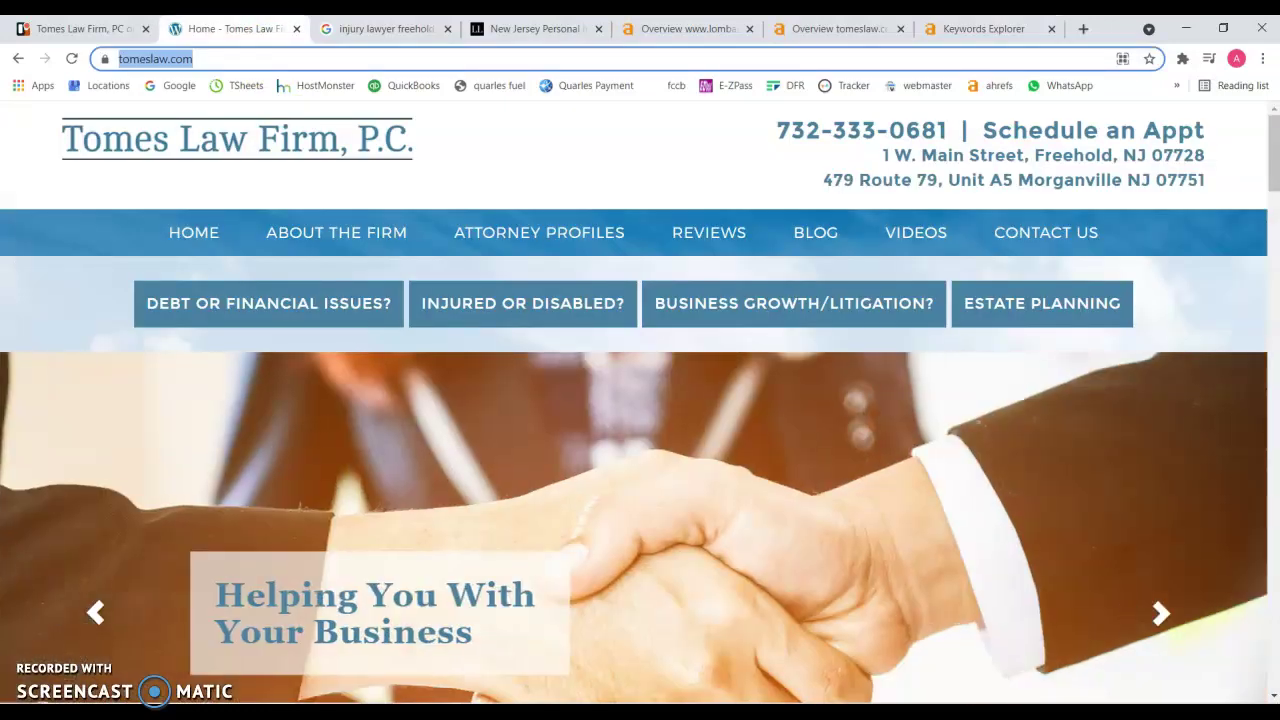